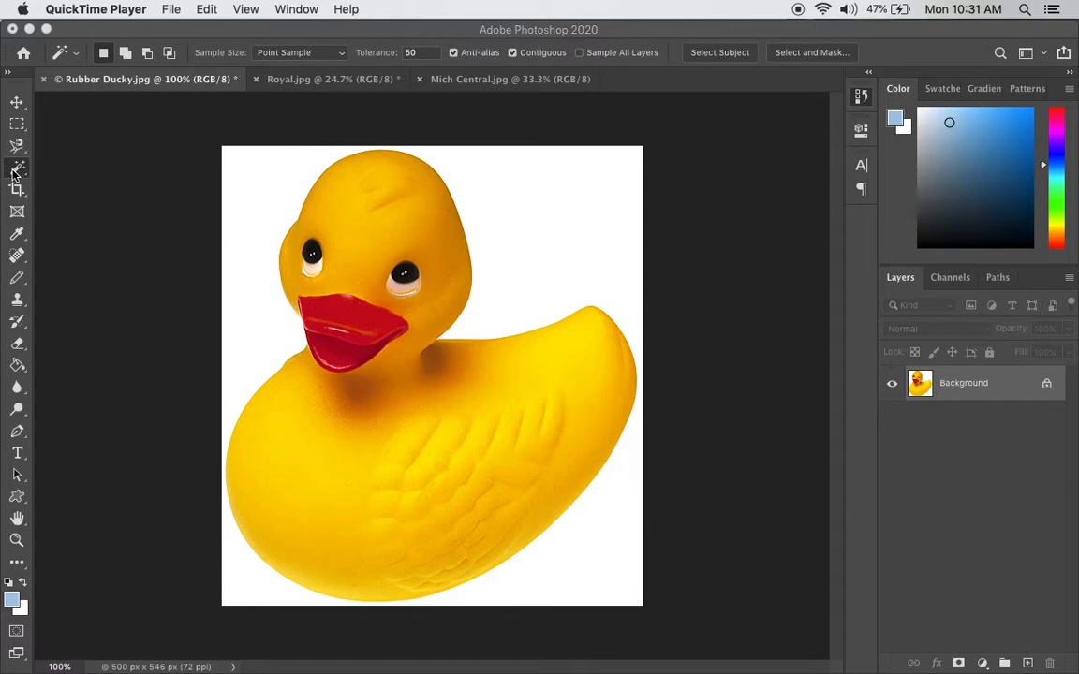
Trace the whole rubber duck with the Magnetic Lasso and close the outline into a selection.
{"action": "left_click", "coordinate": [15, 150]}
{"action": "left_click", "coordinate": [15, 148]}
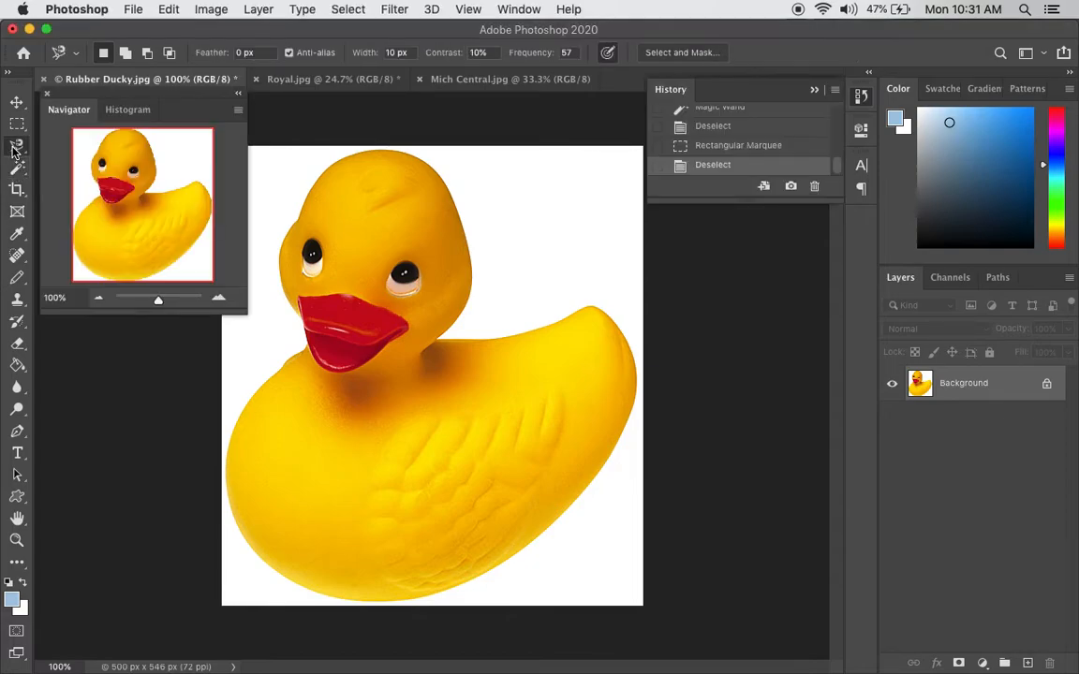
{"action": "left_click", "coordinate": [13, 150]}
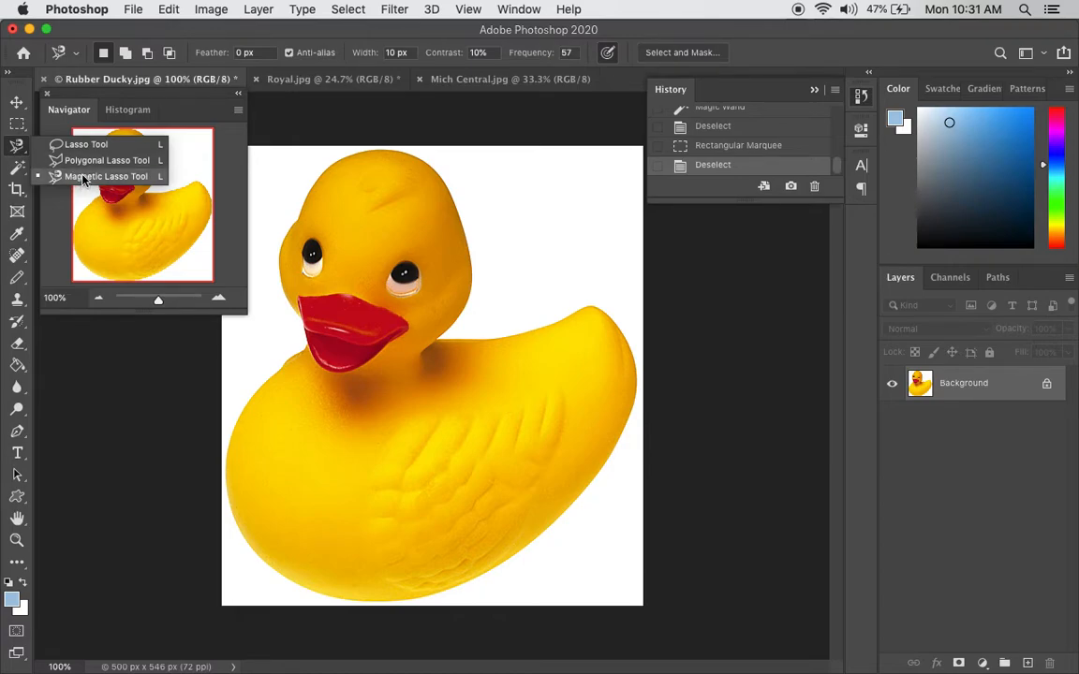
{"action": "left_click", "coordinate": [471, 253]}
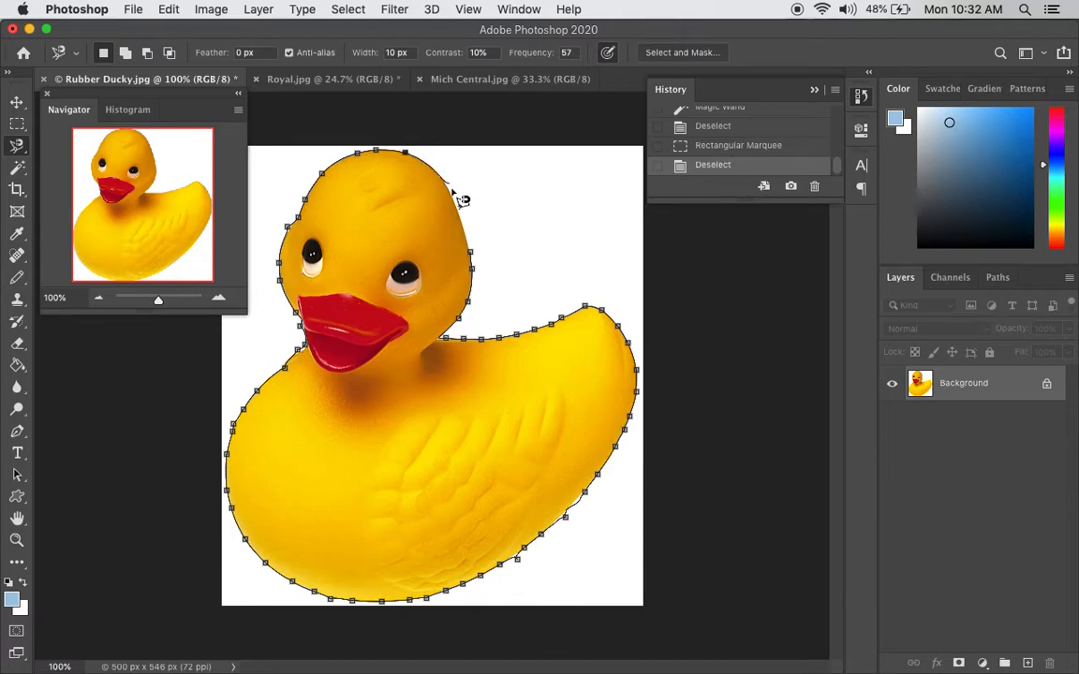
{"action": "left_click", "coordinate": [471, 255]}
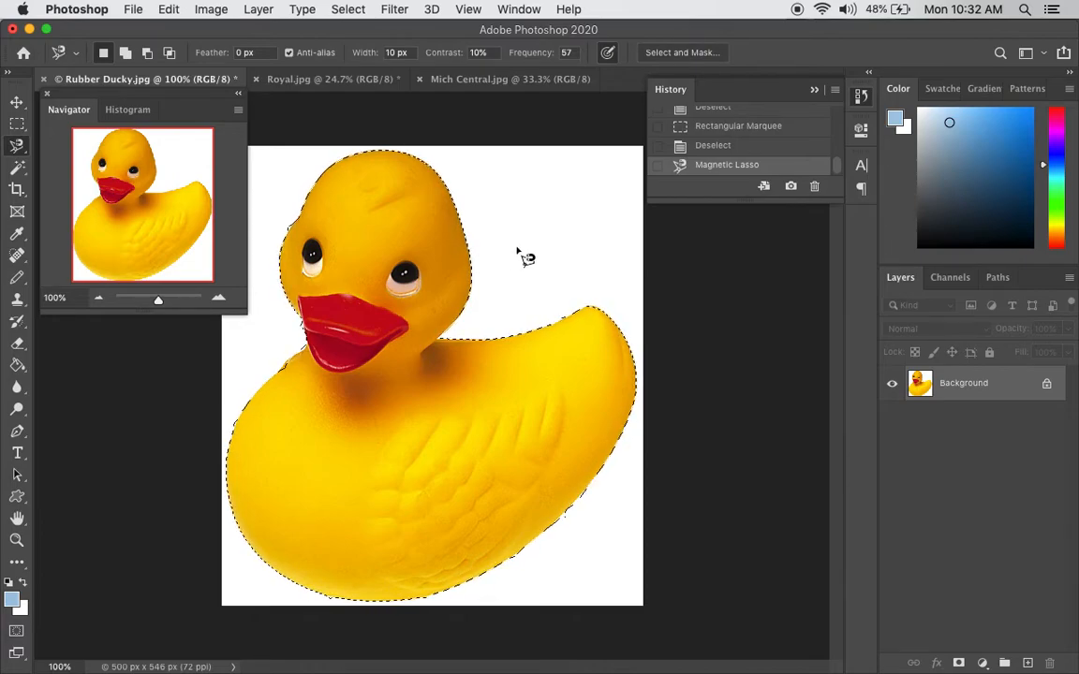
Copy the selected duck into Mich Central.jpg and place it in the sky beside the lit building.
{"action": "left_click", "coordinate": [21, 106]}
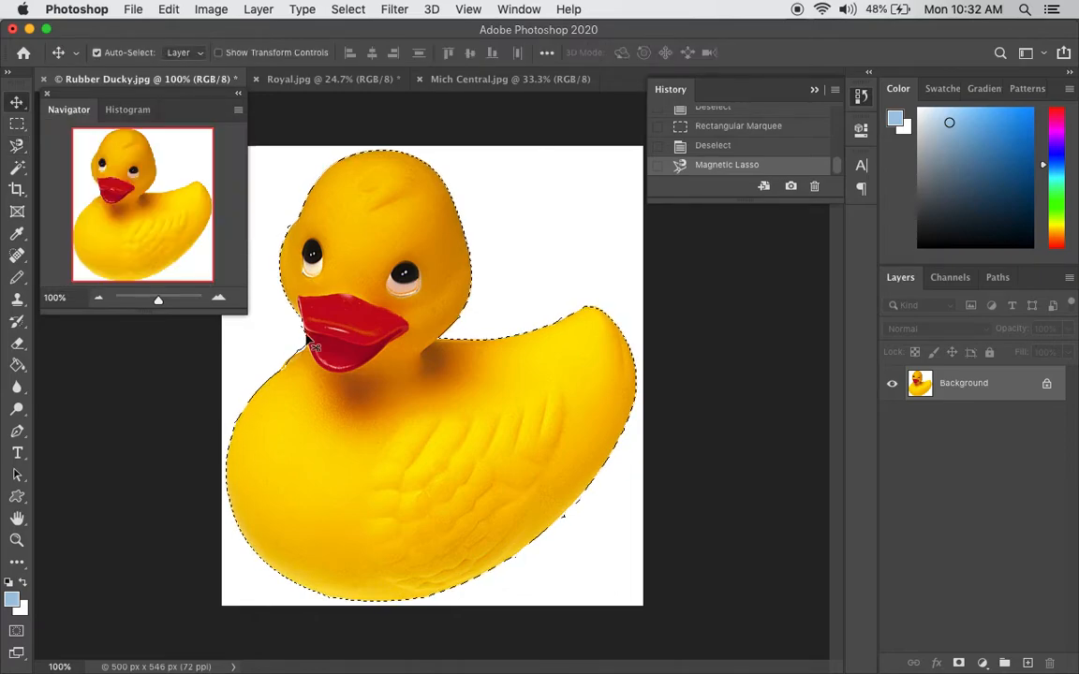
{"action": "mouse_move", "coordinate": [424, 440]}
{"action": "left_mouse_down"}
{"action": "mouse_move", "coordinate": [517, 392]}
{"action": "mouse_move", "coordinate": [527, 434]}
{"action": "mouse_move", "coordinate": [448, 491]}
{"action": "mouse_move", "coordinate": [423, 442]}
{"action": "left_mouse_up"}
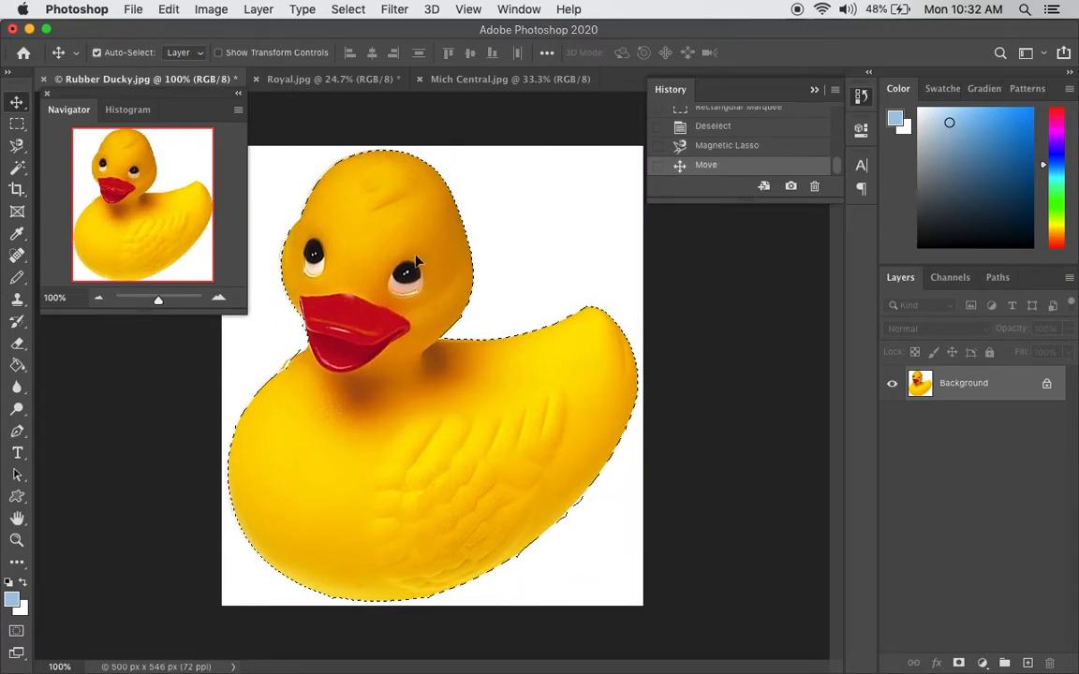
{"action": "left_click", "coordinate": [448, 85]}
{"action": "key", "text": "super+v"}
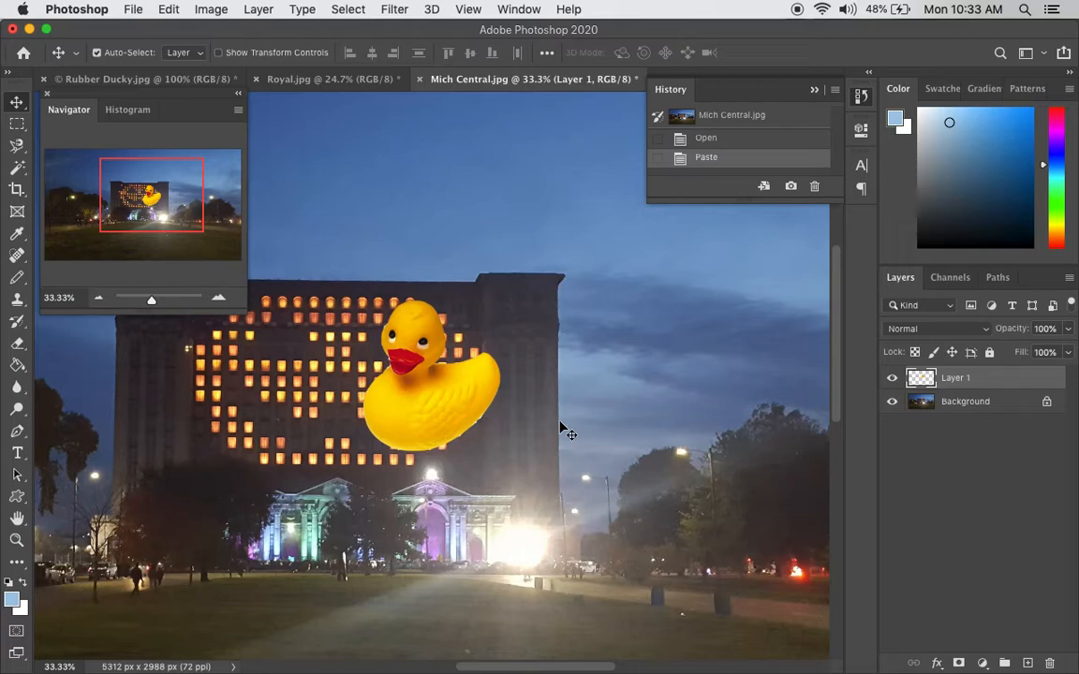
{"action": "left_click_drag", "start_coordinate": [437, 381], "coordinate": [678, 377]}
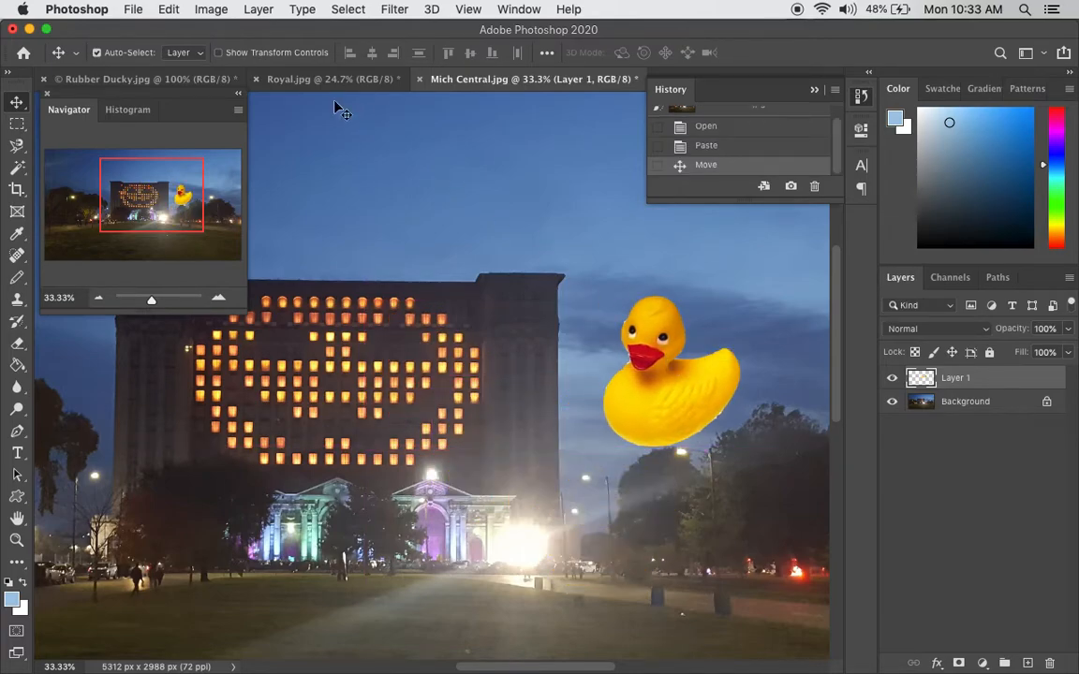
Paste the duck into Royal.jpg and place it at street level below the corner of the balcony.
{"action": "left_click", "coordinate": [309, 78]}
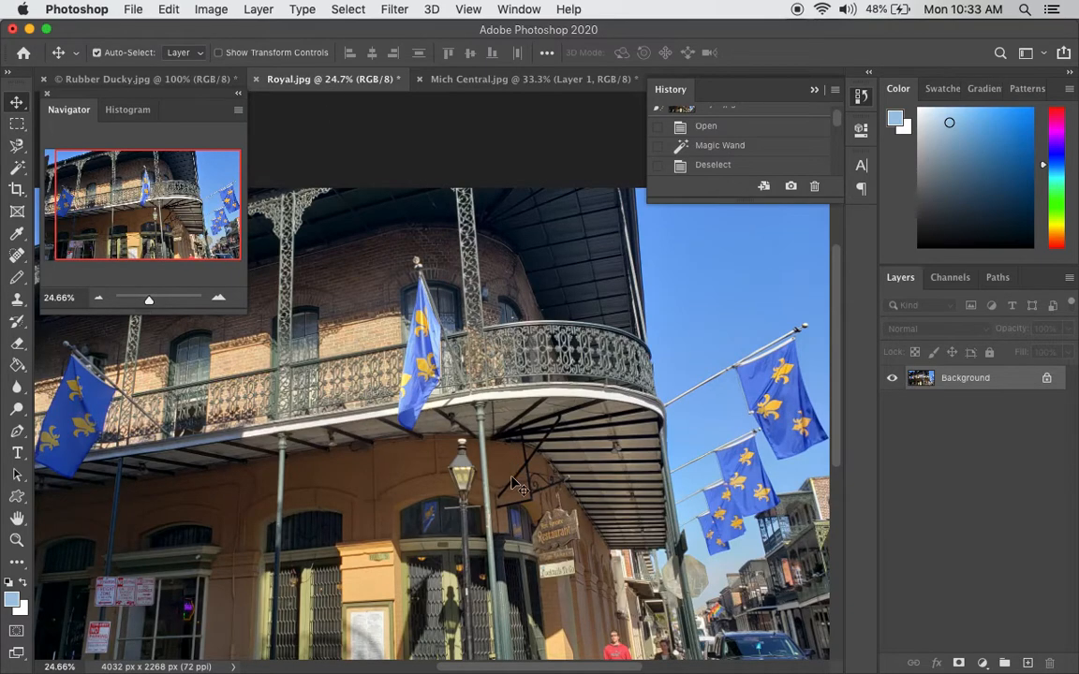
{"action": "key", "text": "super+v"}
{"action": "left_click_drag", "start_coordinate": [725, 510], "coordinate": [634, 620]}
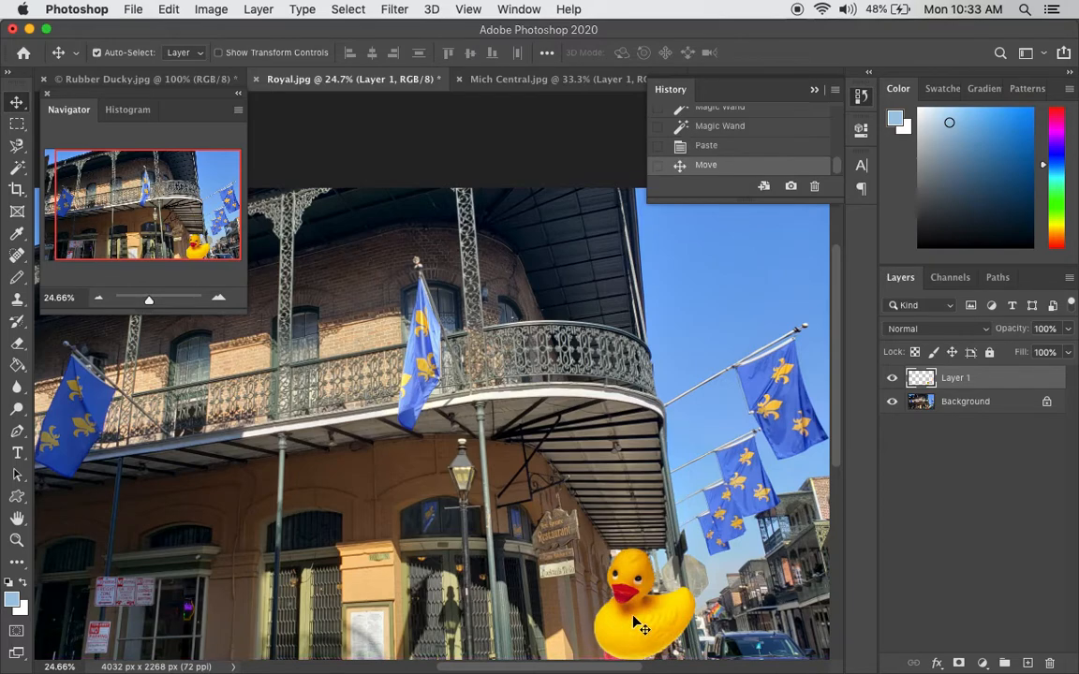
In Rubber Ducky.jpg, clear the duck selection and select both black pupils with the Magic Wand.
{"action": "left_click", "coordinate": [182, 78]}
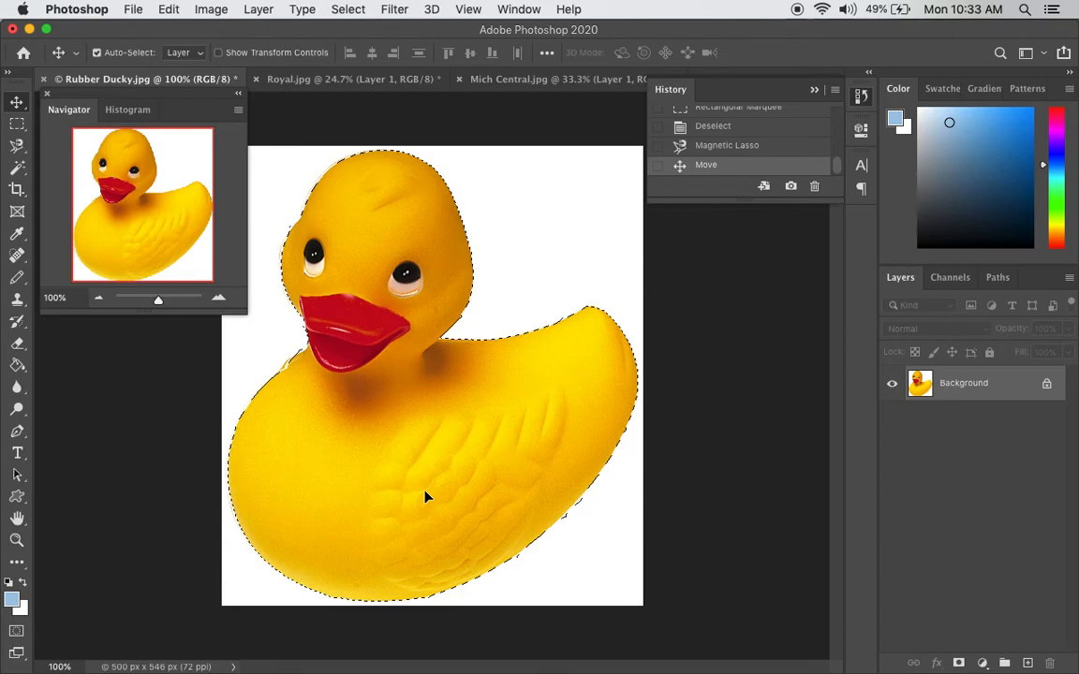
{"action": "key", "text": "super+d"}
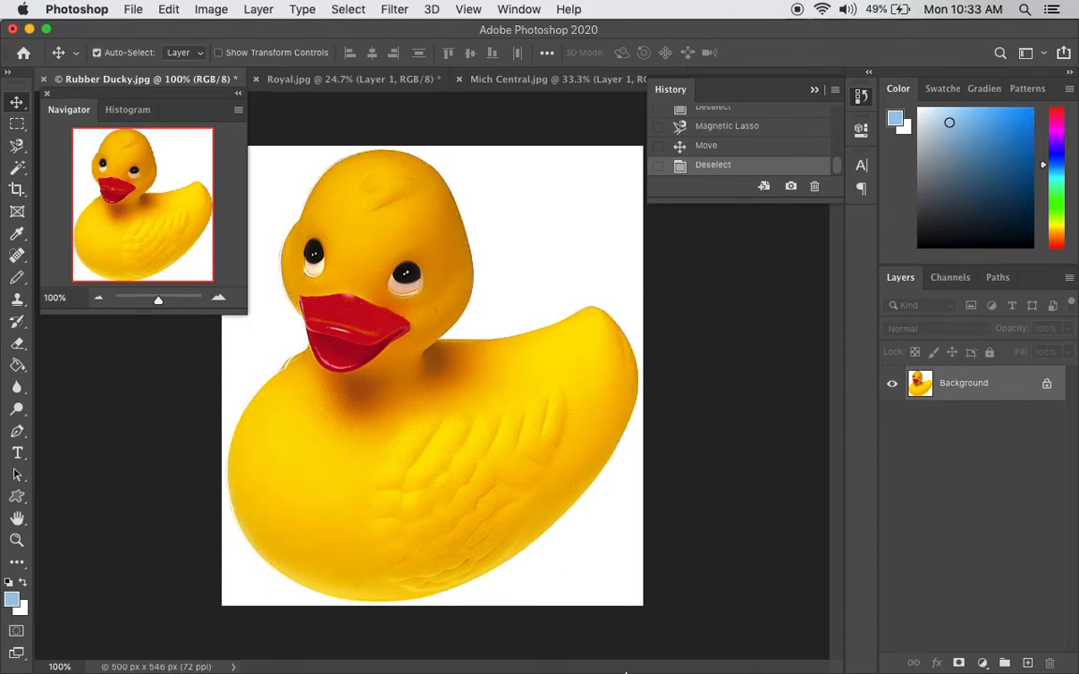
{"action": "mouse_move", "coordinate": [640, 651]}
{"action": "left_click", "coordinate": [20, 167]}
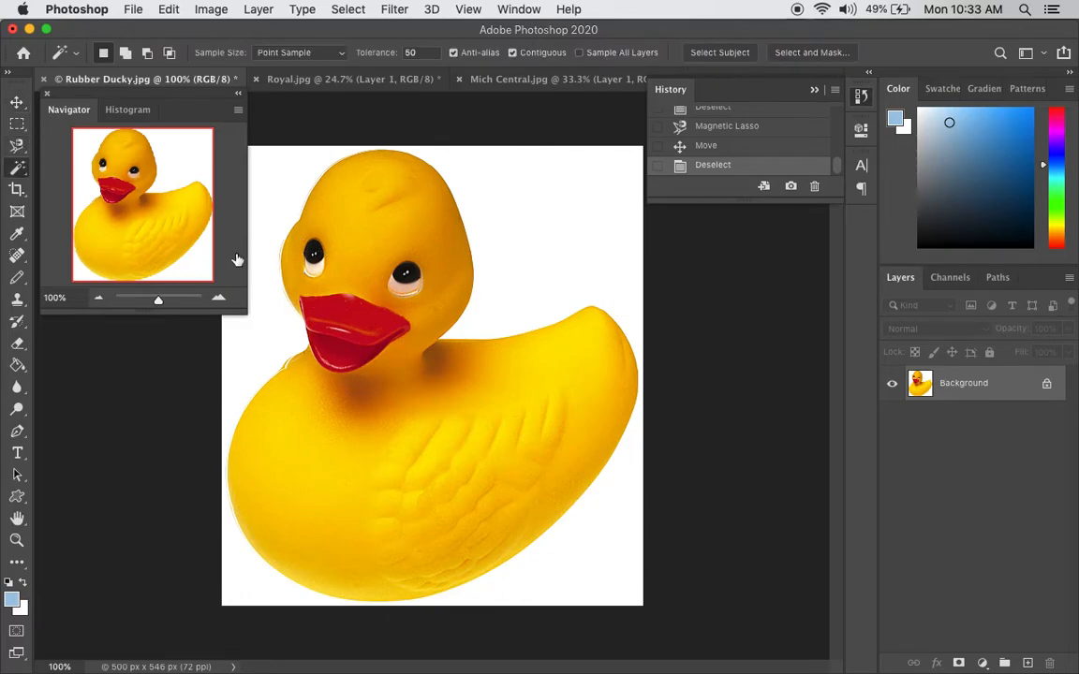
{"action": "left_click", "coordinate": [314, 253]}
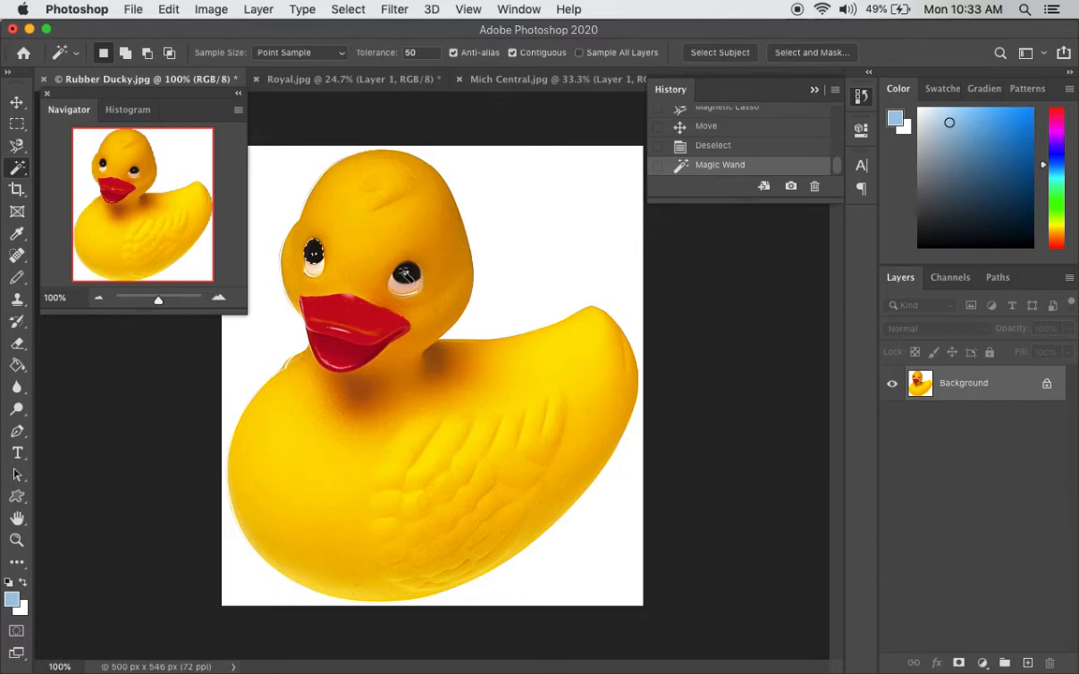
{"action": "left_click", "coordinate": [405, 273], "text": "shift"}
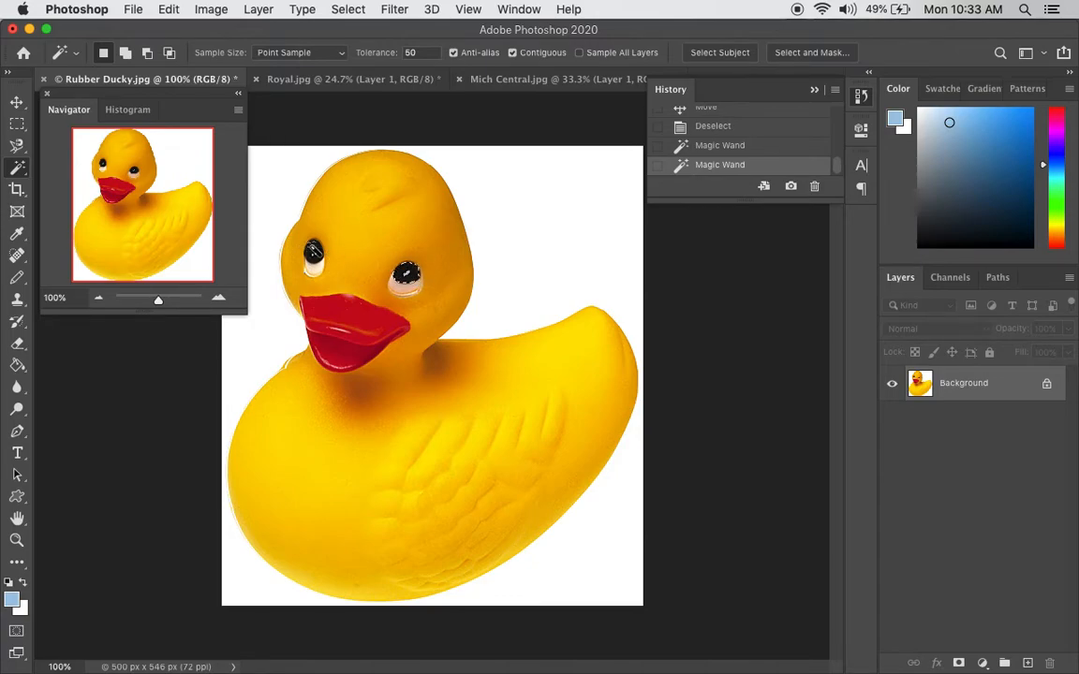
{"action": "key", "text": "shift"}
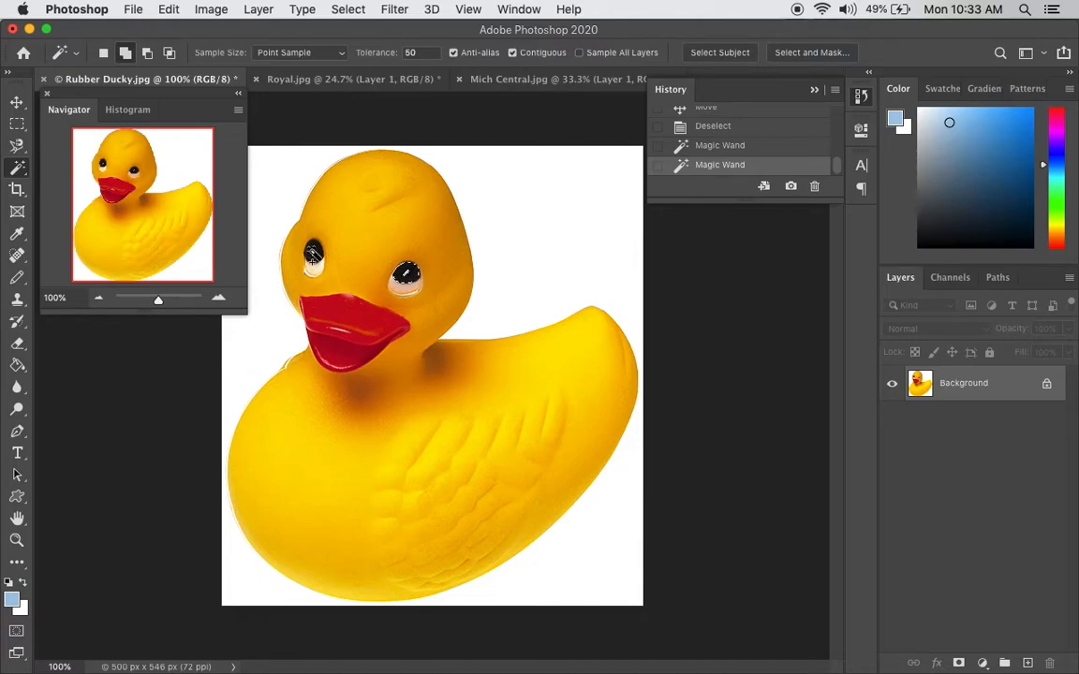
{"action": "left_click", "coordinate": [313, 253], "text": "shift"}
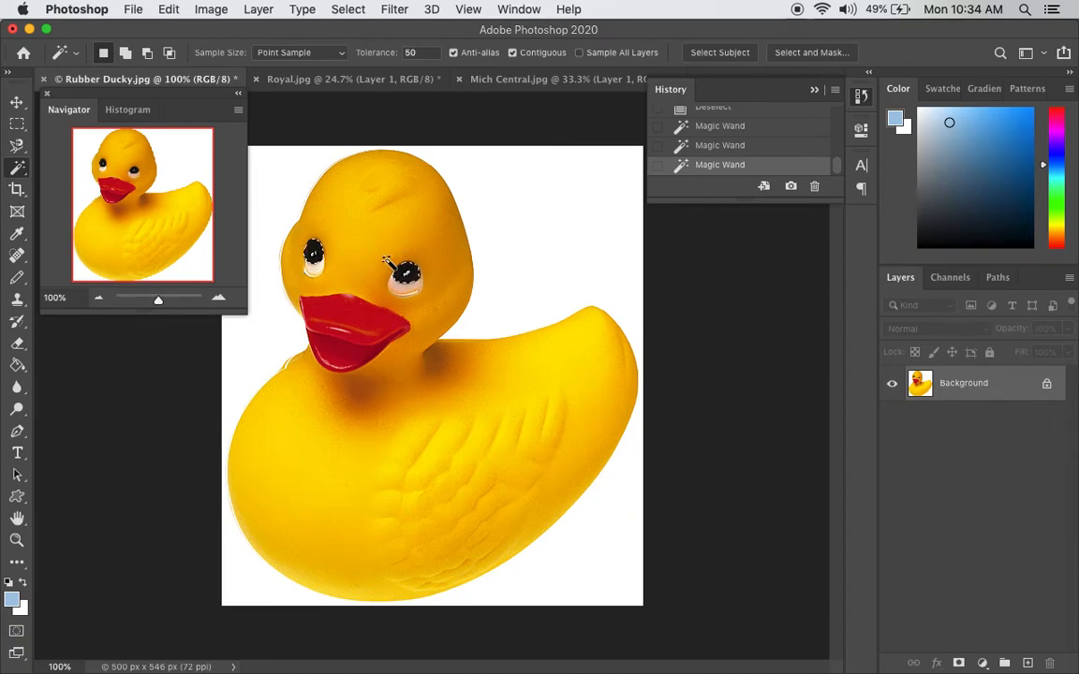
Try subtracting each black pupil in turn from the Magic Wand selection.
{"action": "left_click", "coordinate": [314, 252], "text": "alt"}
{"action": "key", "text": "alt"}
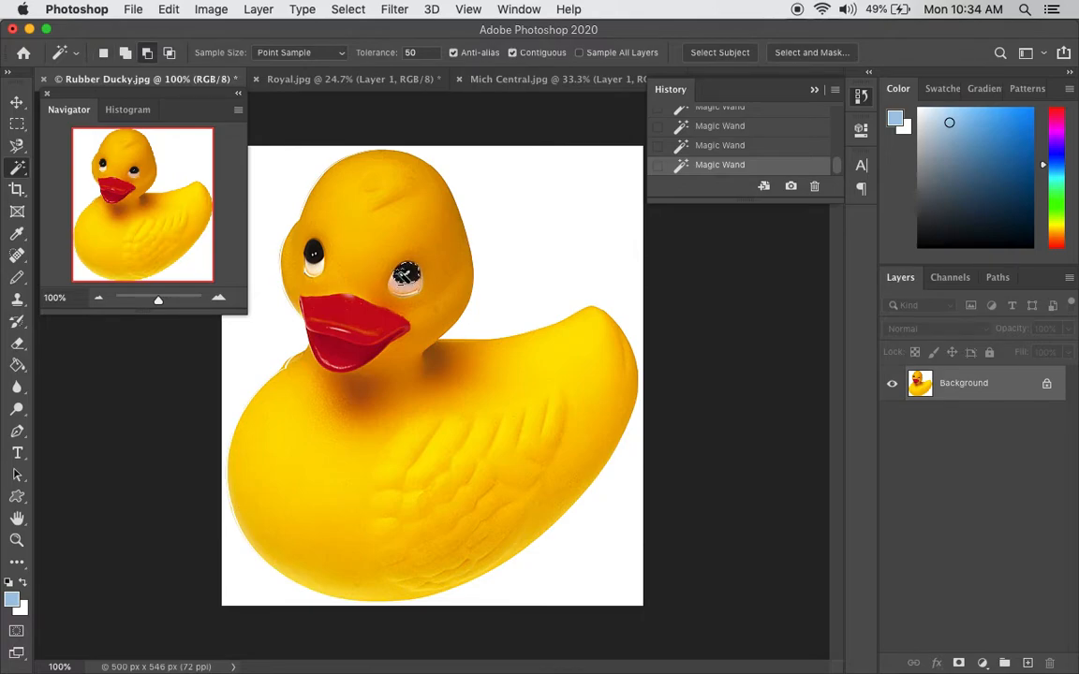
{"action": "left_click", "coordinate": [403, 274], "text": "alt"}
{"action": "left_click", "coordinate": [658, 257]}
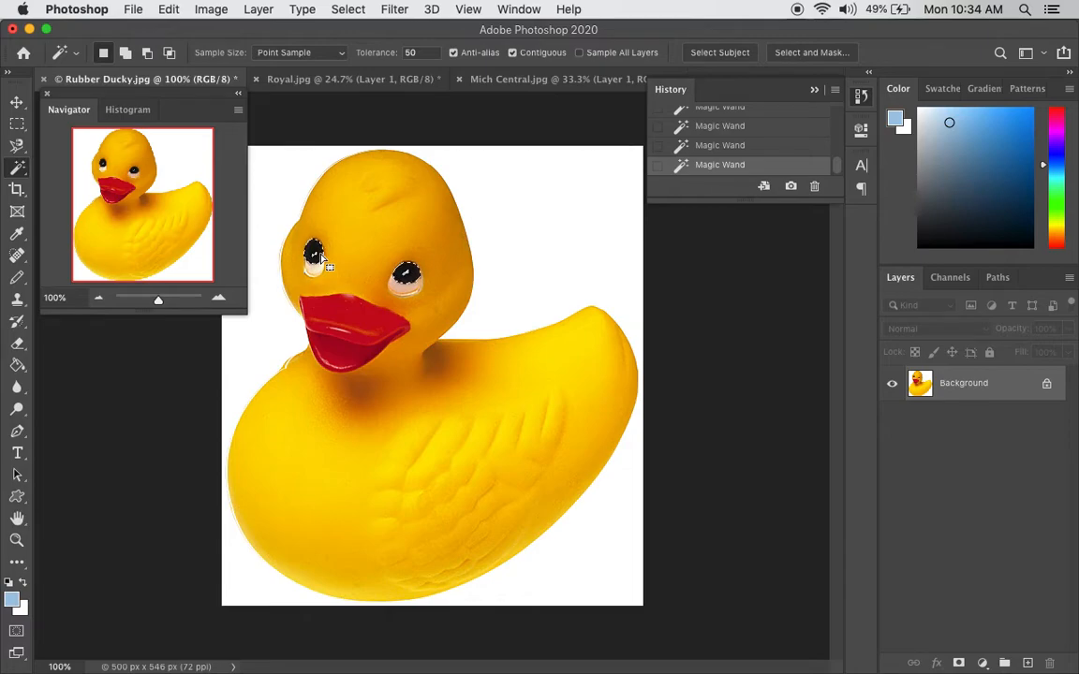
Subtract the duck's right-hand pupil from the selection and recolour the left-hand one with Hue/Saturation: hue -101, saturation +84, lightness +35.
{"action": "left_click", "coordinate": [404, 273], "text": "alt"}
{"action": "left_click", "coordinate": [212, 9]}
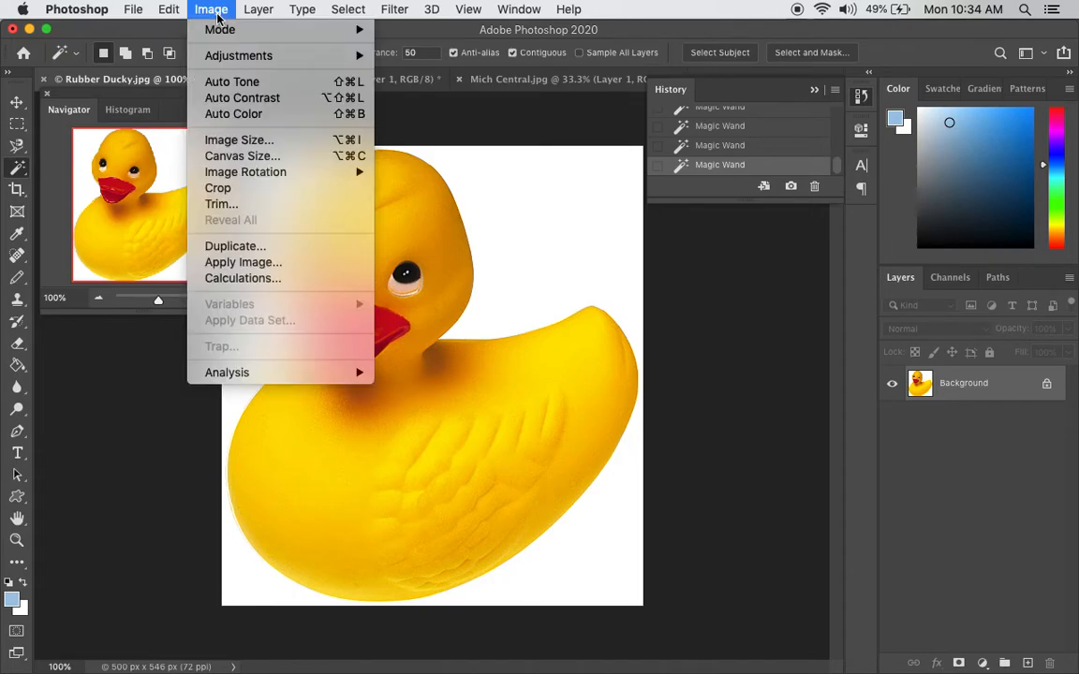
{"action": "mouse_move", "coordinate": [240, 57]}
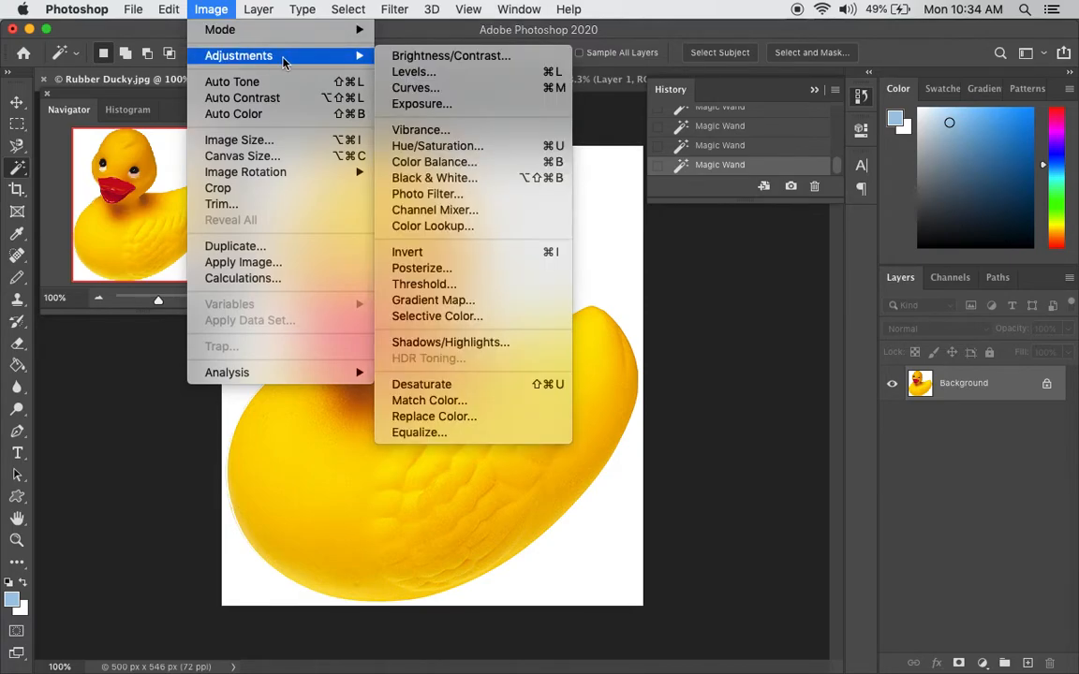
{"action": "left_click", "coordinate": [450, 148]}
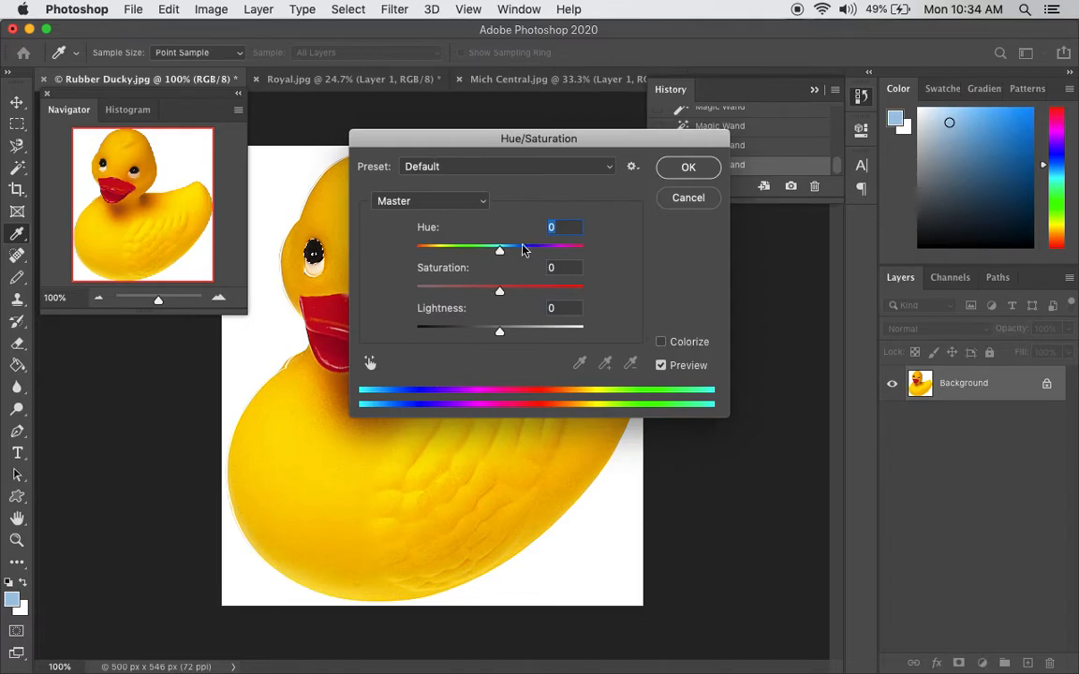
{"action": "left_click_drag", "start_coordinate": [500, 249], "coordinate": [536, 257]}
{"action": "left_click_drag", "start_coordinate": [591, 151], "coordinate": [789, 147]}
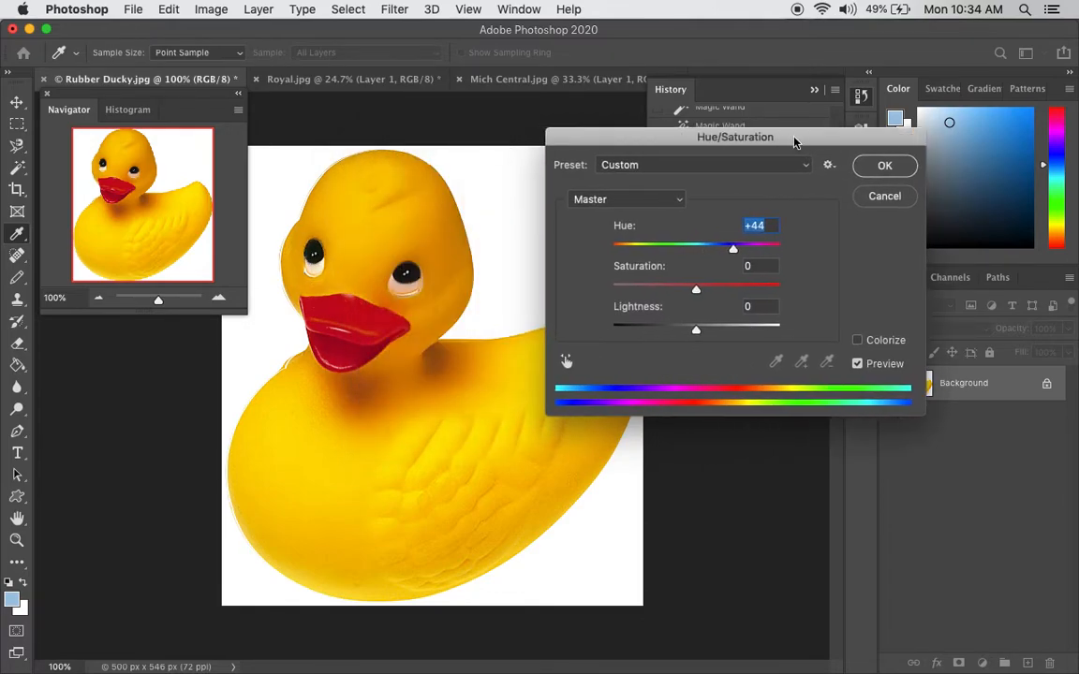
{"action": "left_click_drag", "start_coordinate": [734, 250], "coordinate": [749, 250]}
{"action": "left_click_drag", "start_coordinate": [696, 289], "coordinate": [746, 298]}
{"action": "left_click_drag", "start_coordinate": [695, 337], "coordinate": [726, 333]}
{"action": "left_click_drag", "start_coordinate": [749, 250], "coordinate": [639, 253]}
{"action": "left_click_drag", "start_coordinate": [746, 290], "coordinate": [767, 291]}
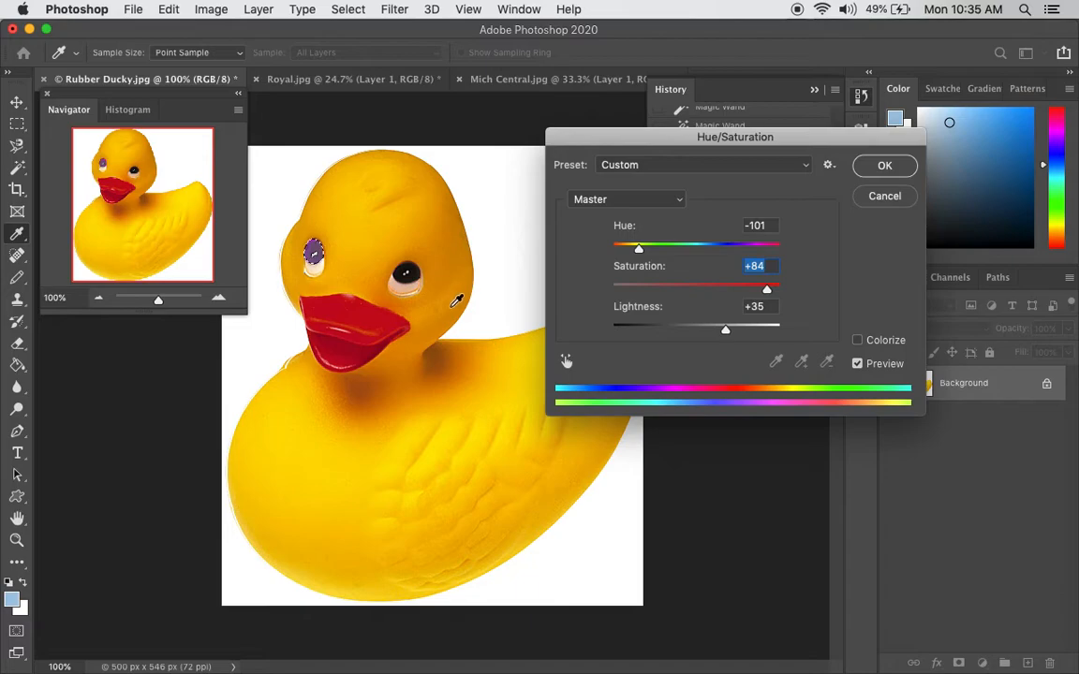
{"action": "left_click", "coordinate": [886, 165]}
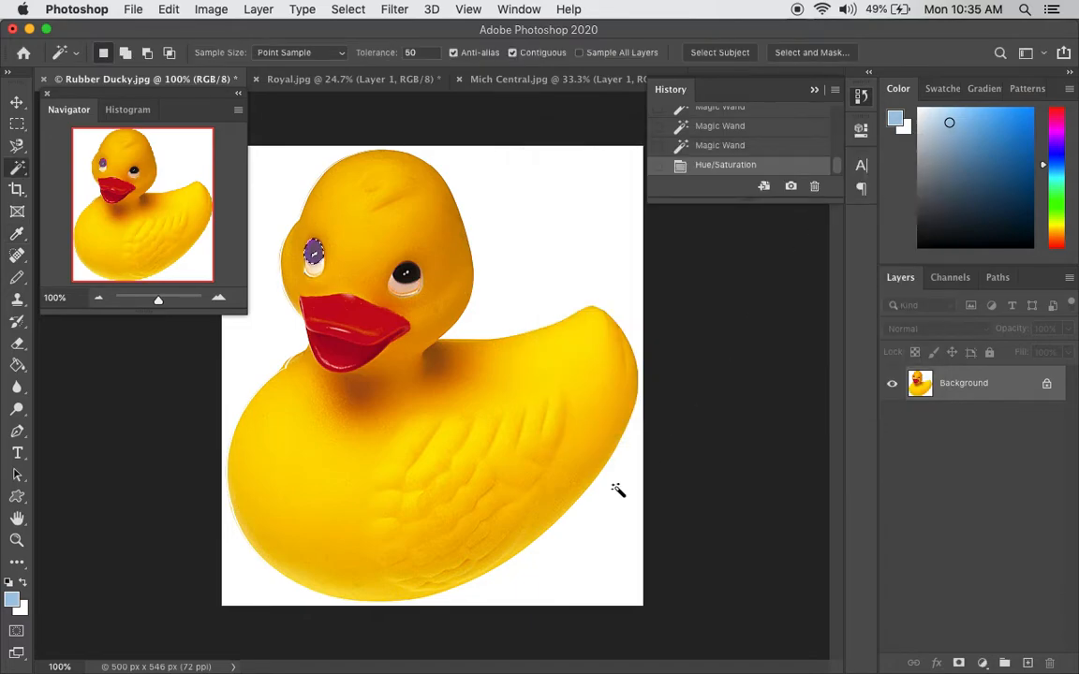
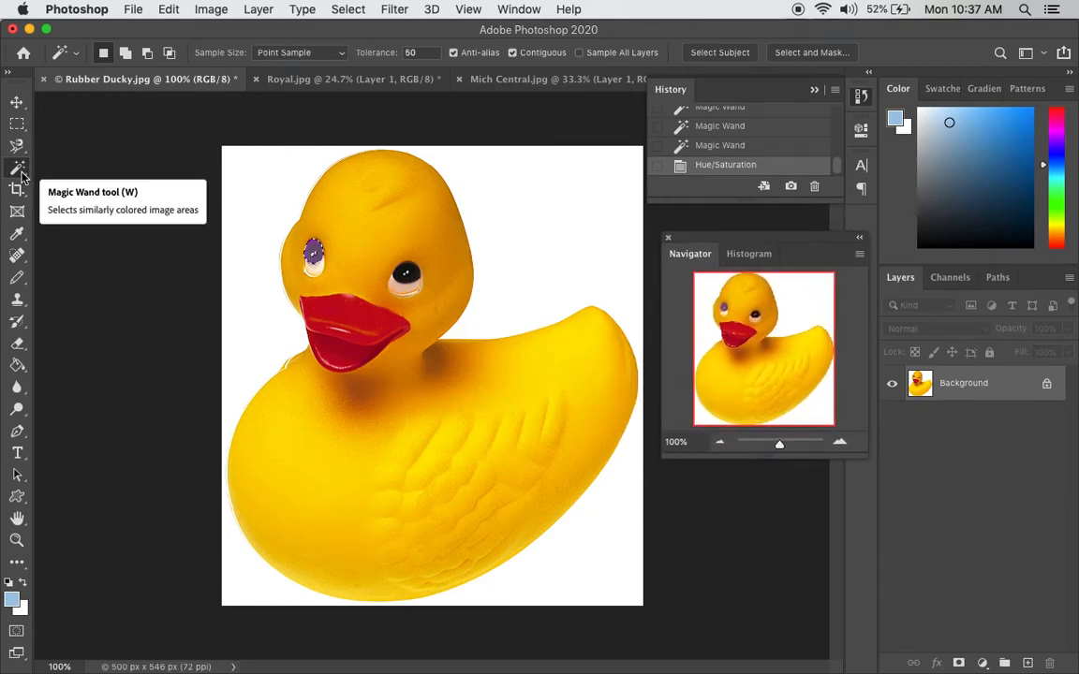
Select the duck's red beak with the Magic Wand at a tolerance of 65.
{"action": "left_click", "coordinate": [364, 324]}
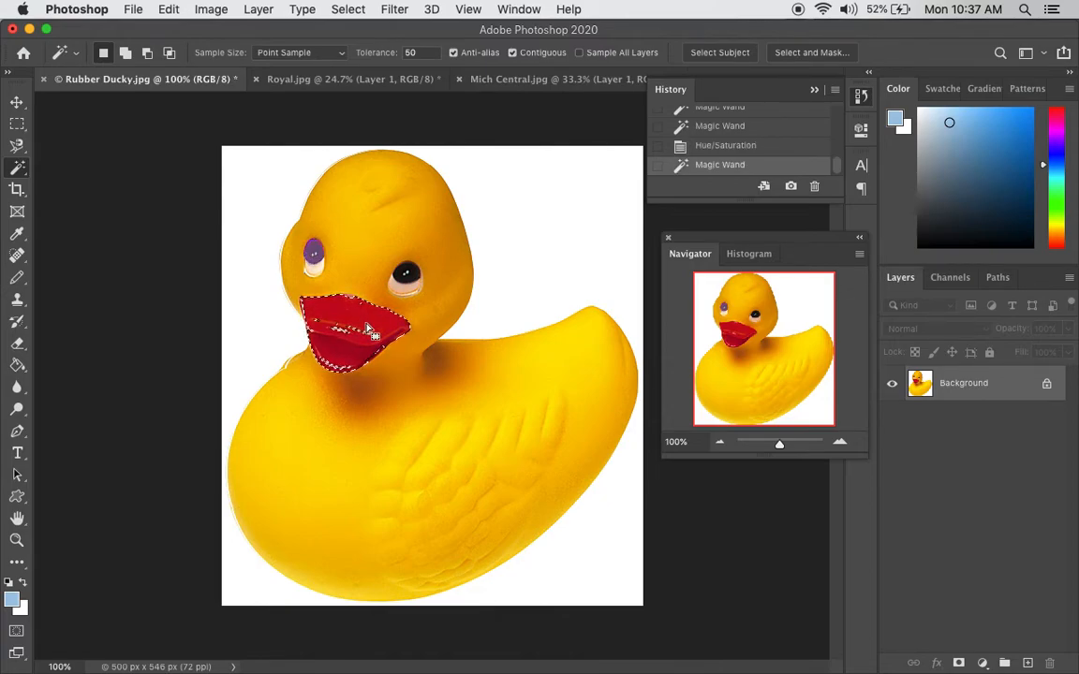
{"action": "key", "text": "cmd+d"}
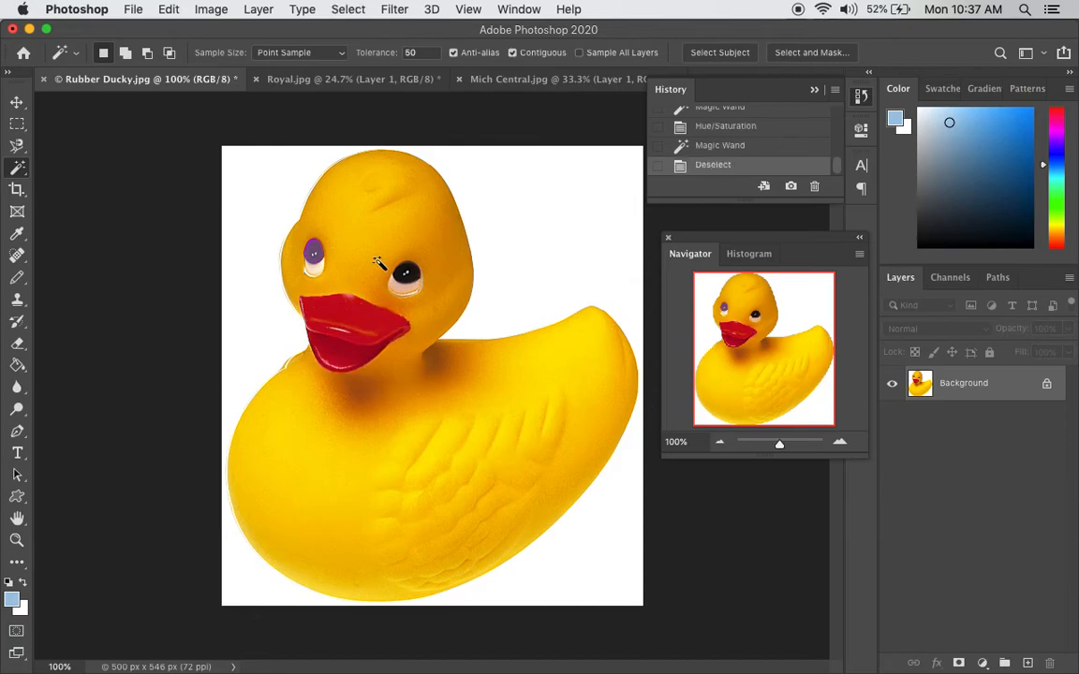
{"action": "left_click", "coordinate": [428, 52]}
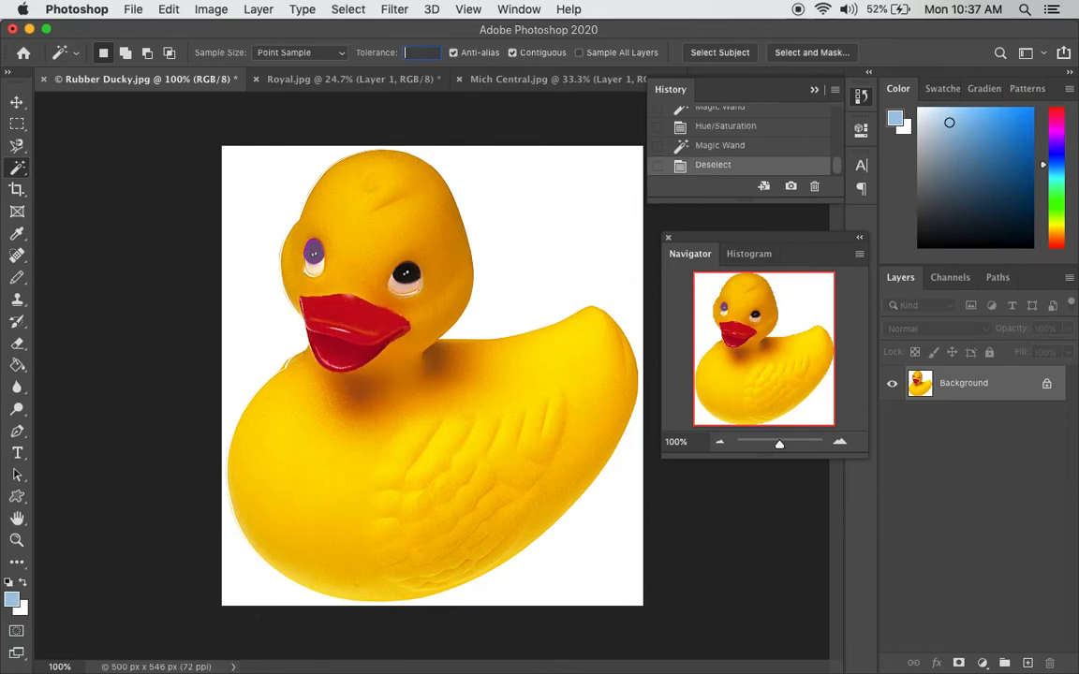
{"action": "key", "text": "Return"}
{"action": "left_click", "coordinate": [333, 309]}
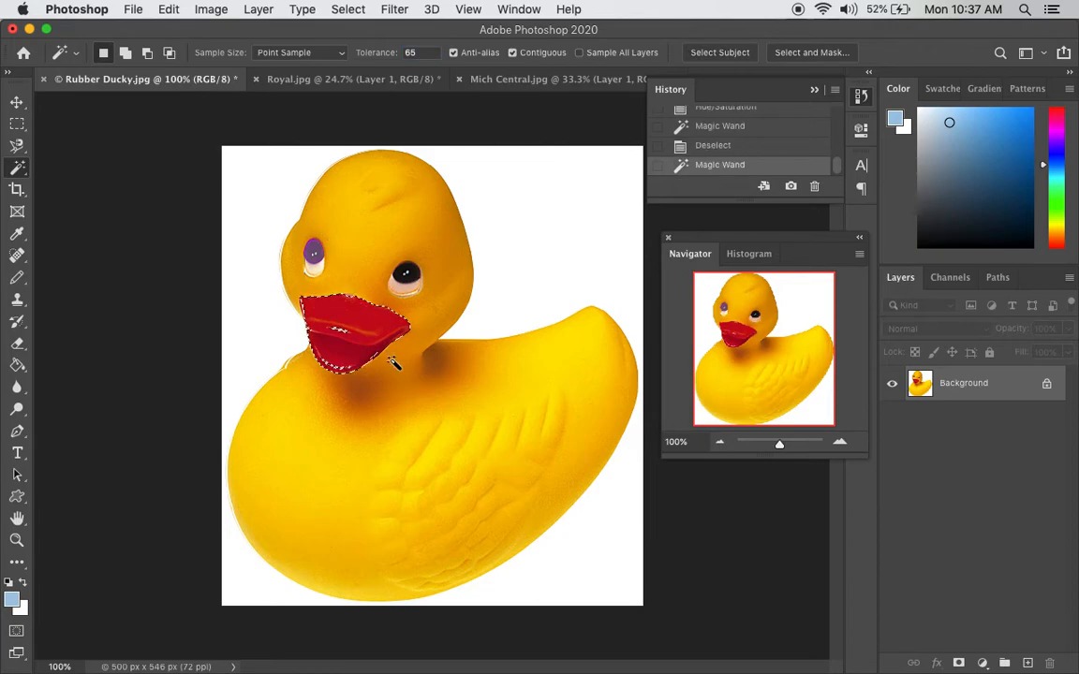
Try moving the selected beak, once by a slight nudge and once down onto the body's edge, undoing each move.
{"action": "left_click", "coordinate": [16, 101]}
{"action": "mouse_move", "coordinate": [367, 328]}
{"action": "left_mouse_down"}
{"action": "mouse_move", "coordinate": [368, 372]}
{"action": "mouse_move", "coordinate": [364, 328]}
{"action": "left_mouse_up"}
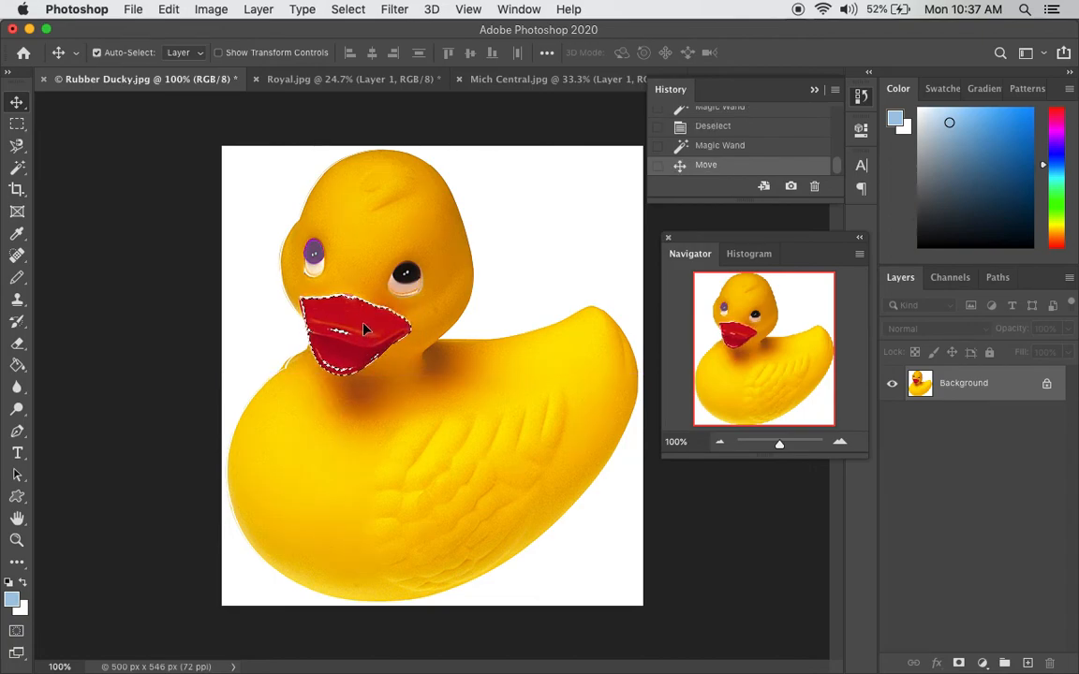
{"action": "key", "text": "super+d"}
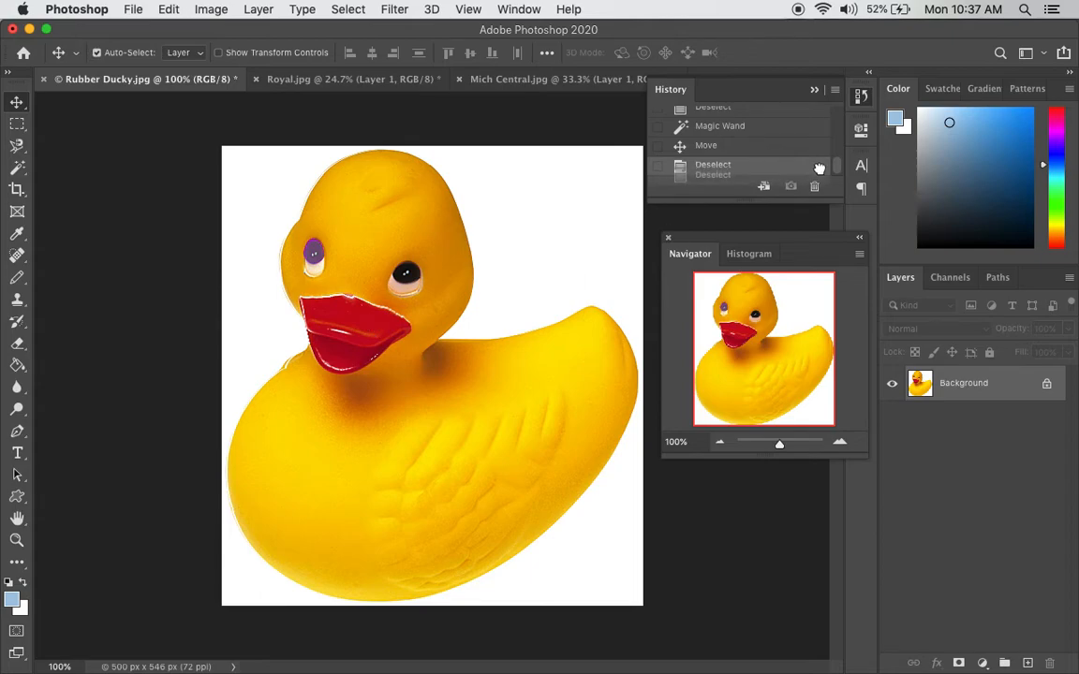
{"action": "key", "text": "super+z"}
{"action": "key", "text": "super+z"}
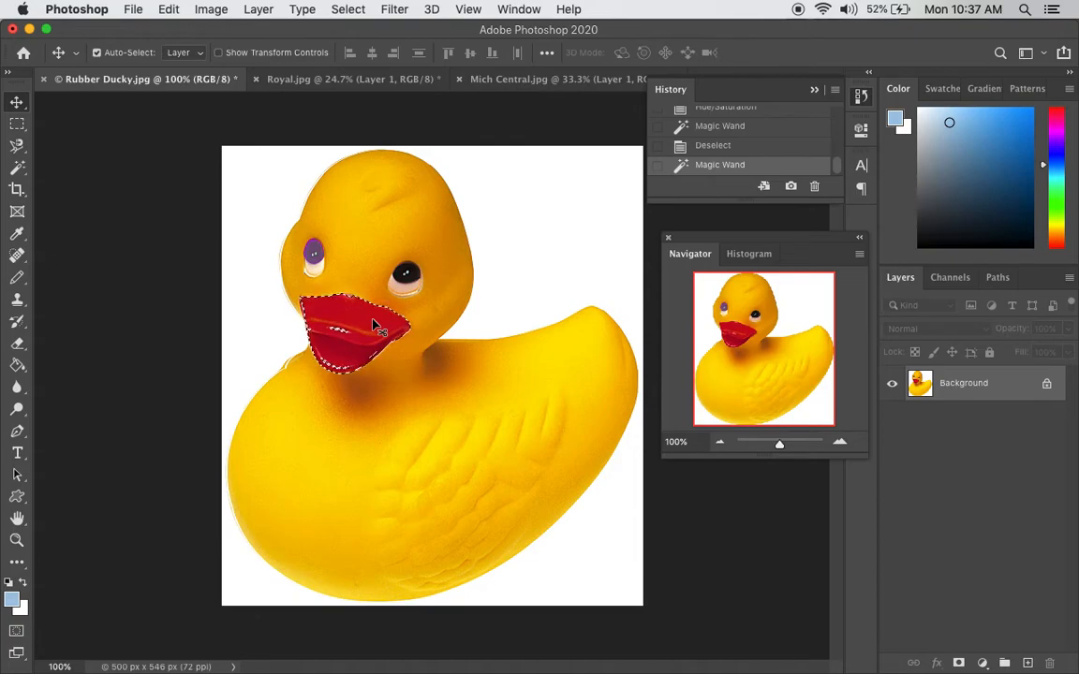
{"action": "left_click_drag", "start_coordinate": [369, 326], "coordinate": [293, 401]}
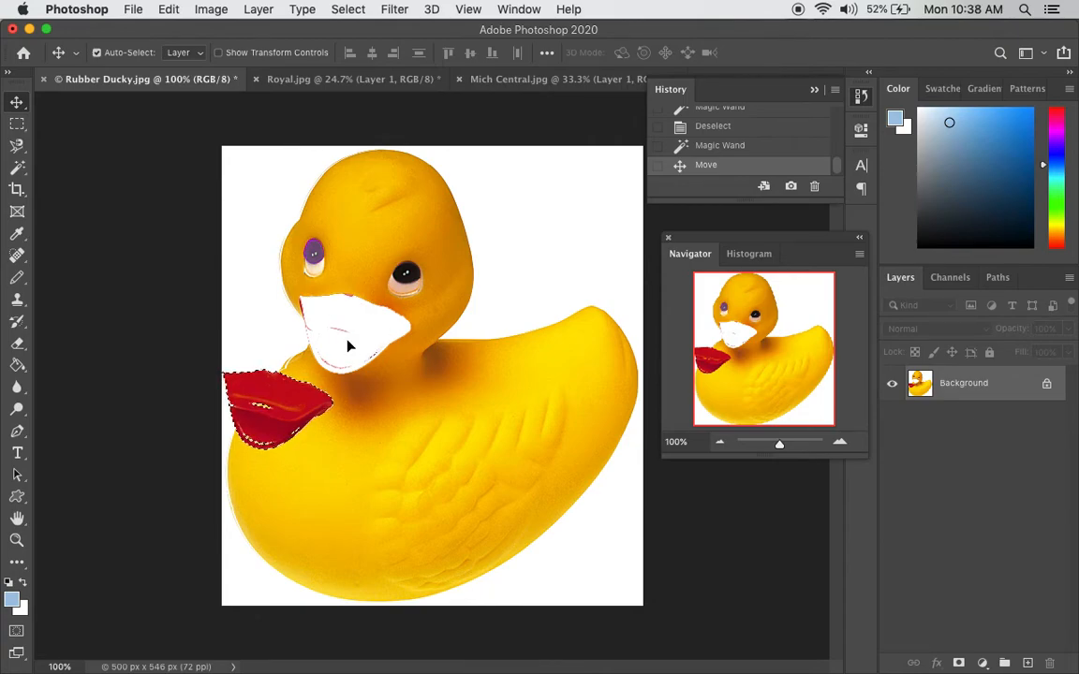
{"action": "key", "text": "super+z"}
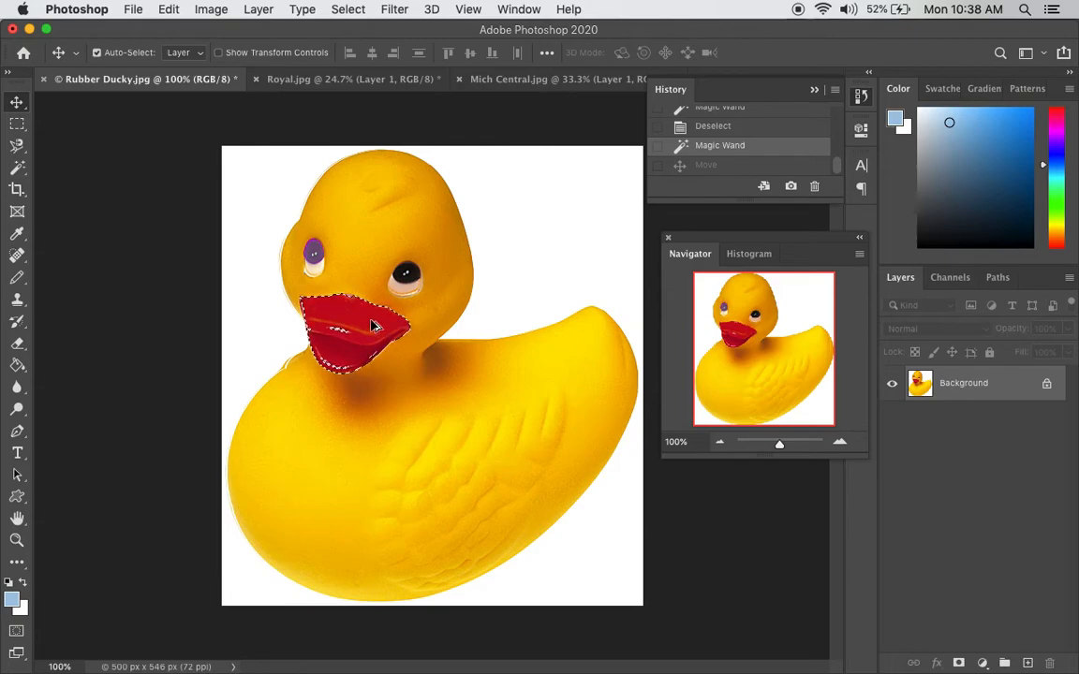
Duplicate the selected red beak onto the white background beside the duck's head, above its tail.
{"action": "left_click_drag", "start_coordinate": [375, 330], "coordinate": [578, 237]}
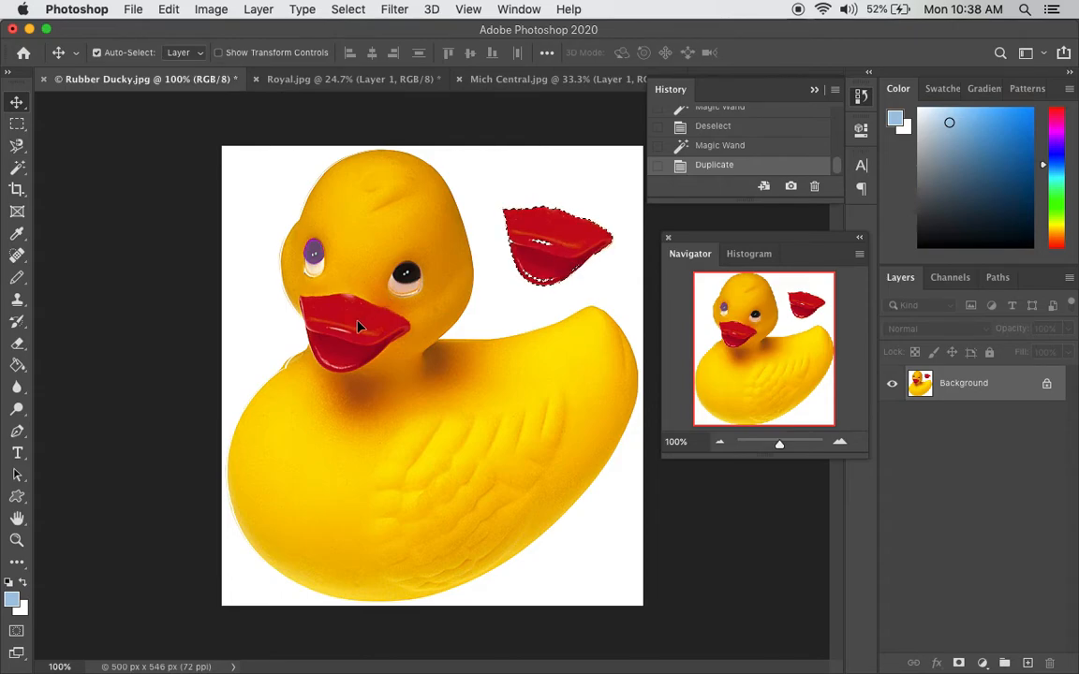
Add the duck's original beak to the Magic Wand selection, subtract it again, and deselect the duplicated beak.
{"action": "left_click", "coordinate": [20, 170]}
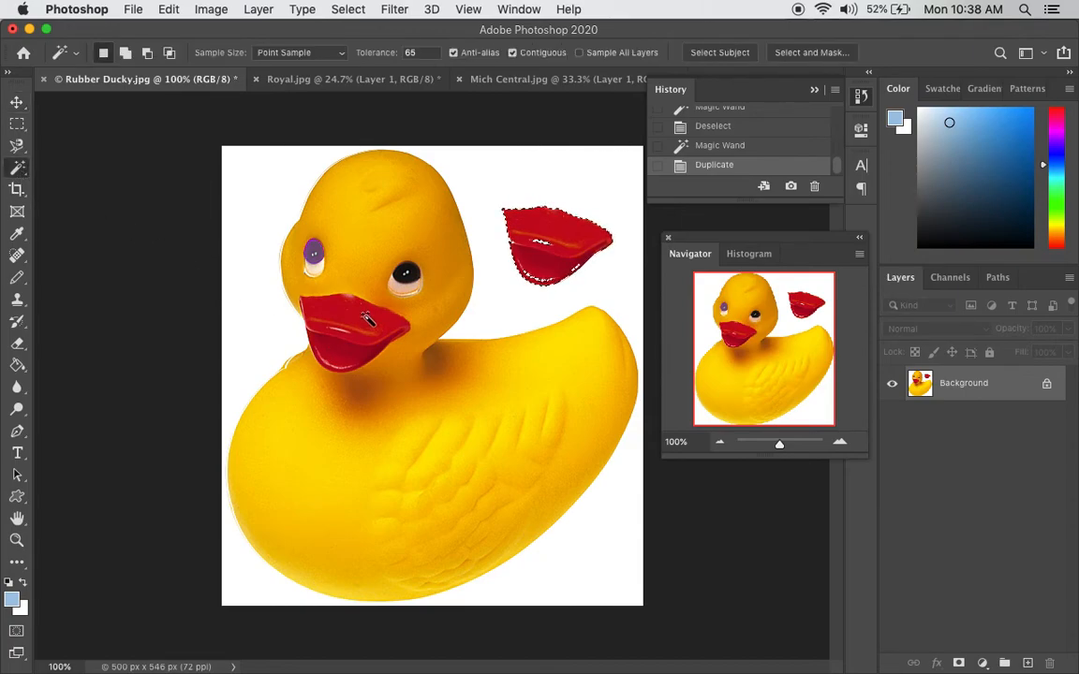
{"action": "key", "text": "shift"}
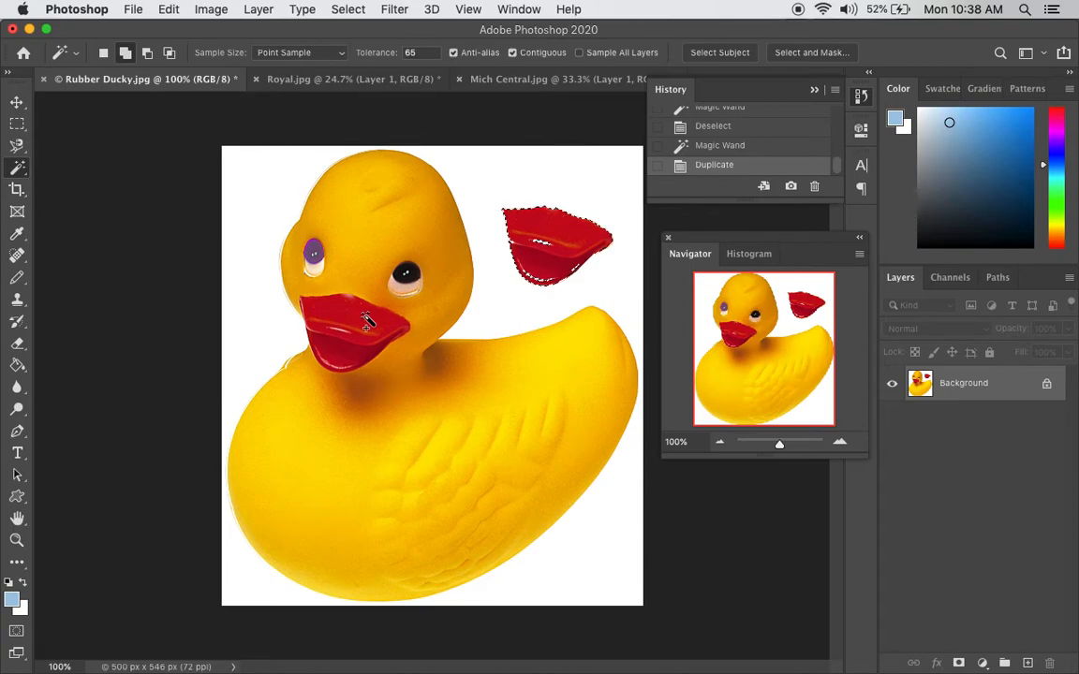
{"action": "left_click", "coordinate": [367, 321], "text": "shift"}
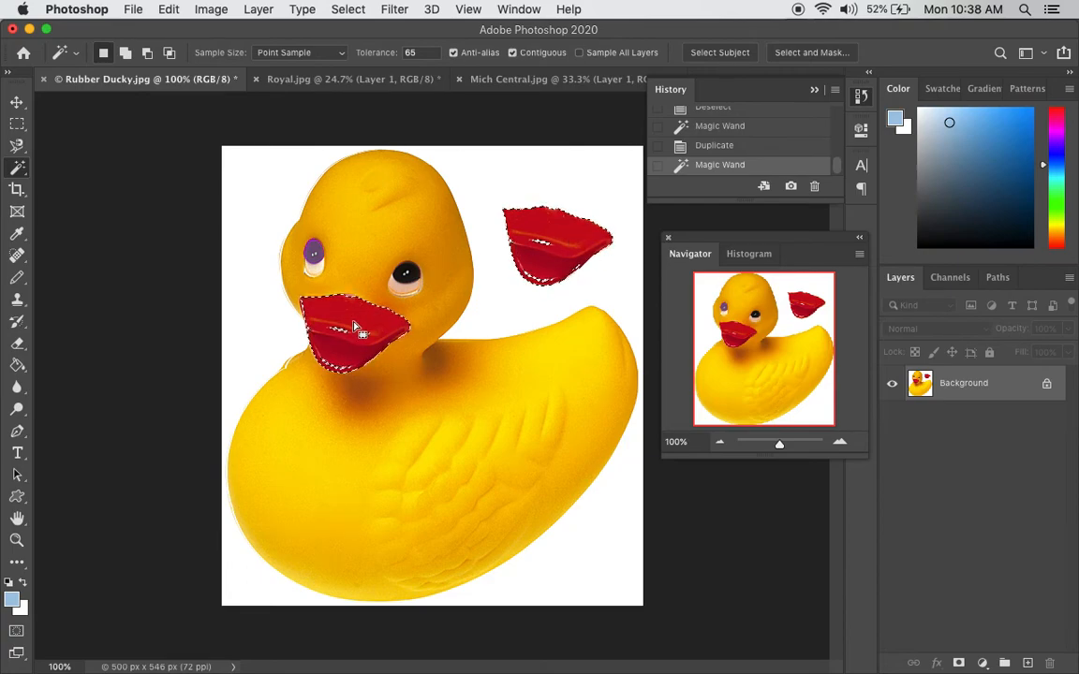
{"action": "key", "text": "alt"}
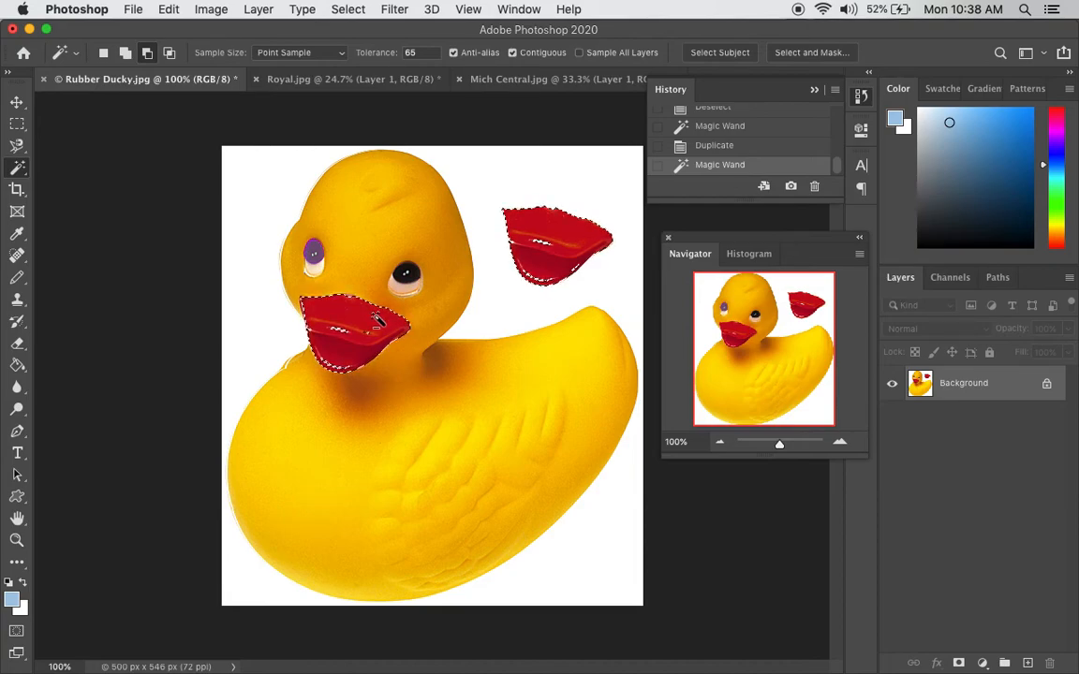
{"action": "left_click", "coordinate": [378, 319], "text": "alt"}
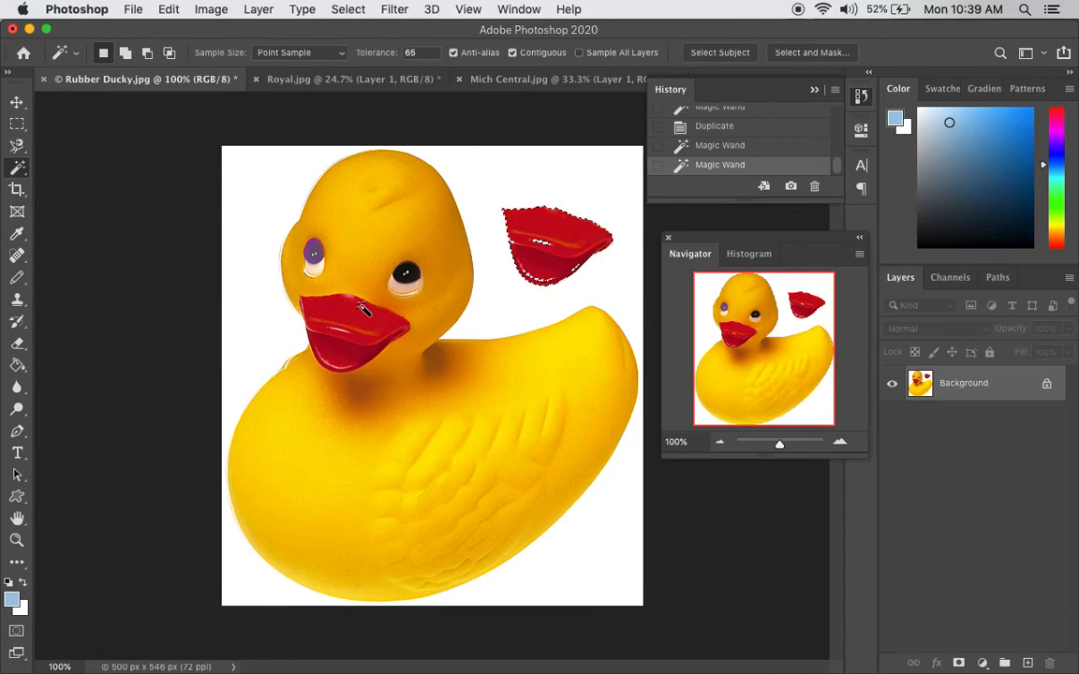
{"action": "key", "text": "super+d"}
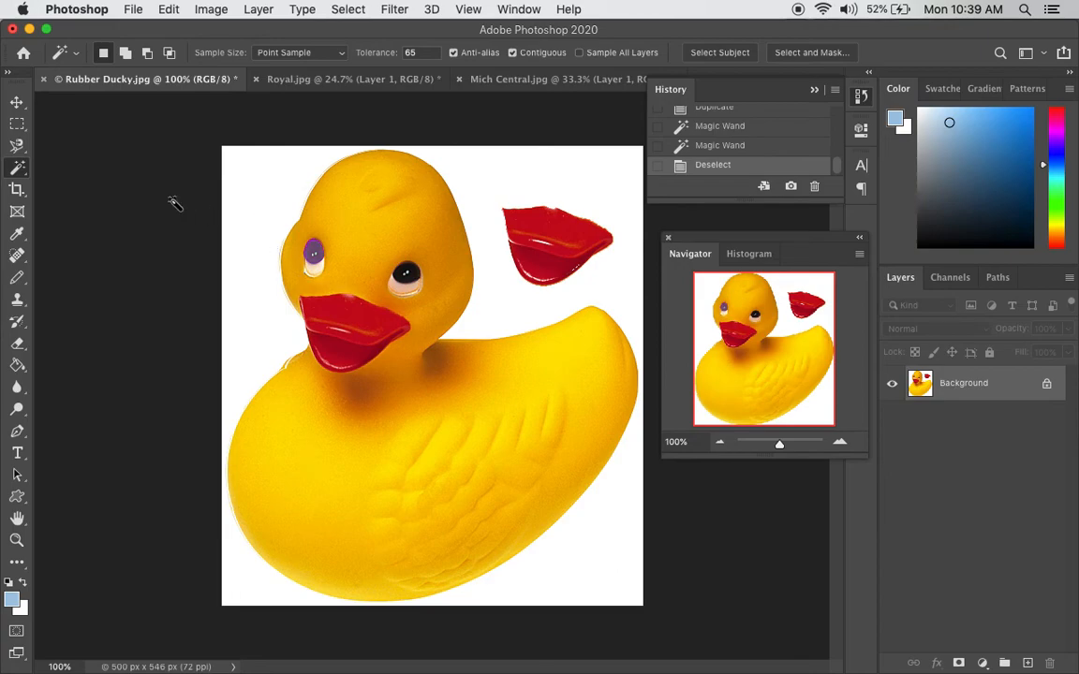
Trace a loose Magnetic Lasso selection wandering across the duck's head, beak, body and tail, close it, and deselect.
{"action": "left_click", "coordinate": [17, 123]}
{"action": "left_click", "coordinate": [19, 173]}
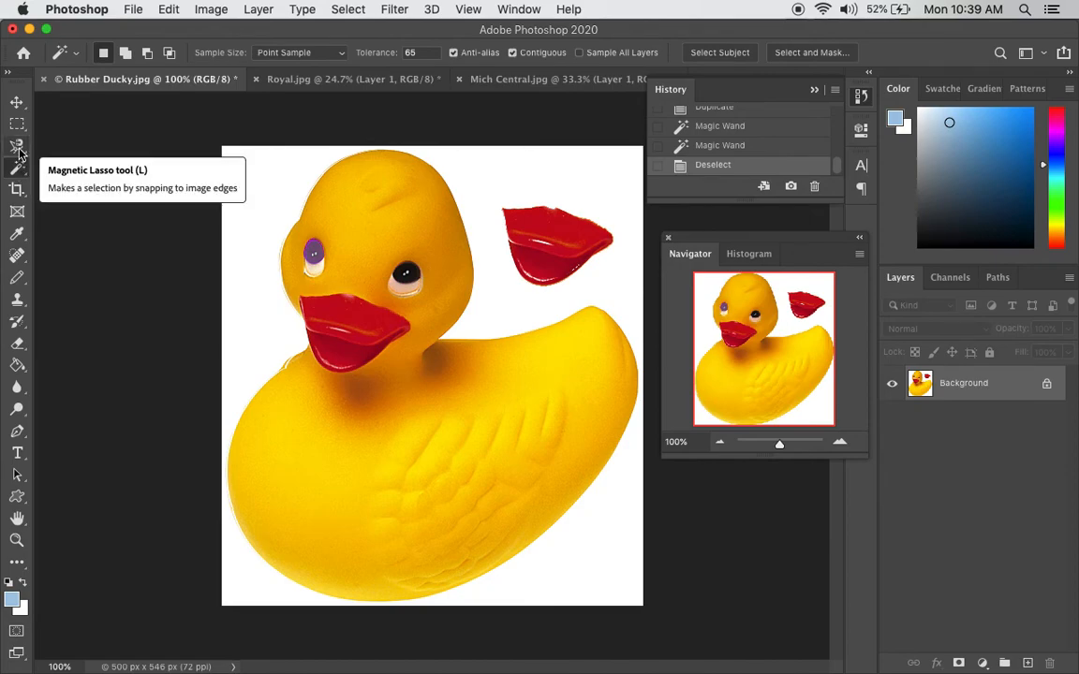
{"action": "left_click", "coordinate": [19, 150]}
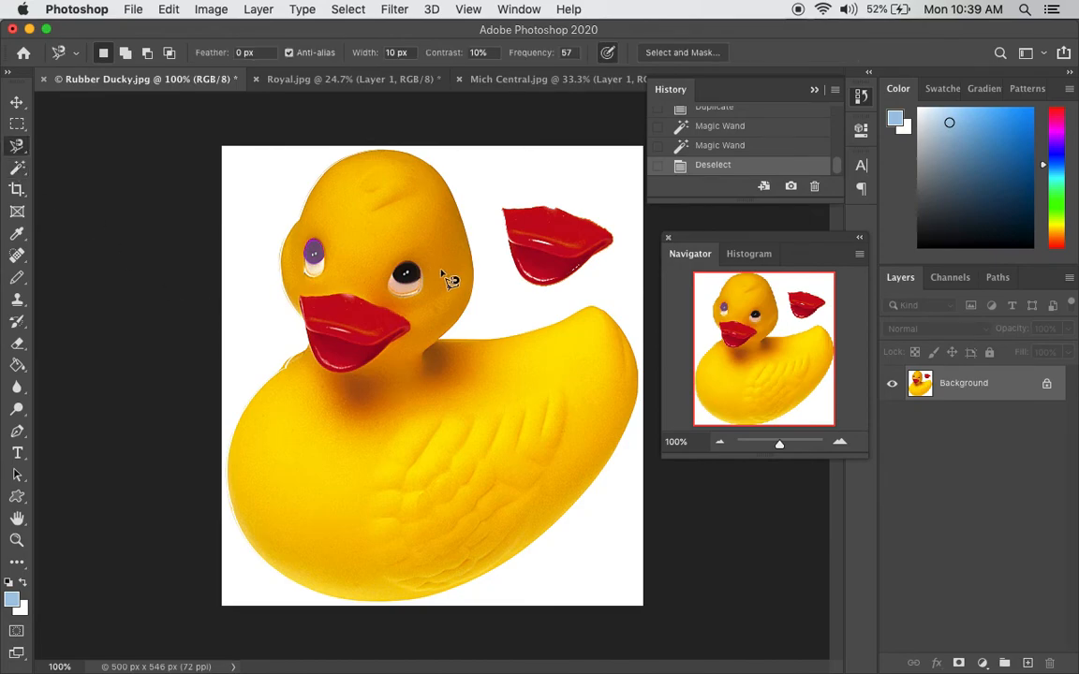
{"action": "left_click", "coordinate": [472, 261]}
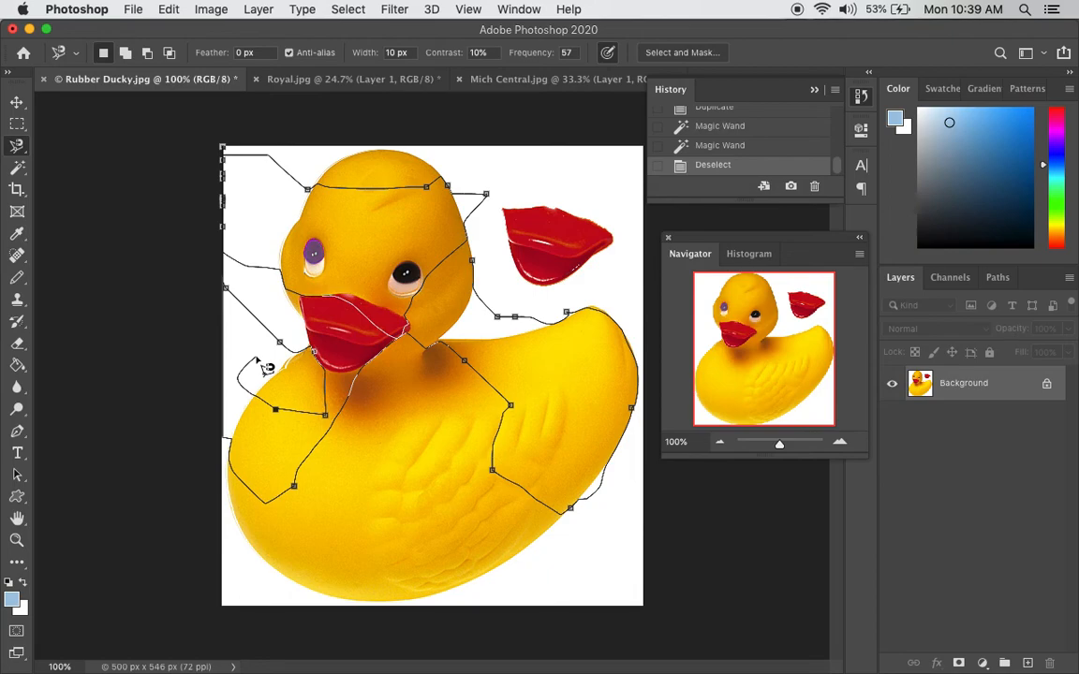
{"action": "double_click", "coordinate": [265, 366]}
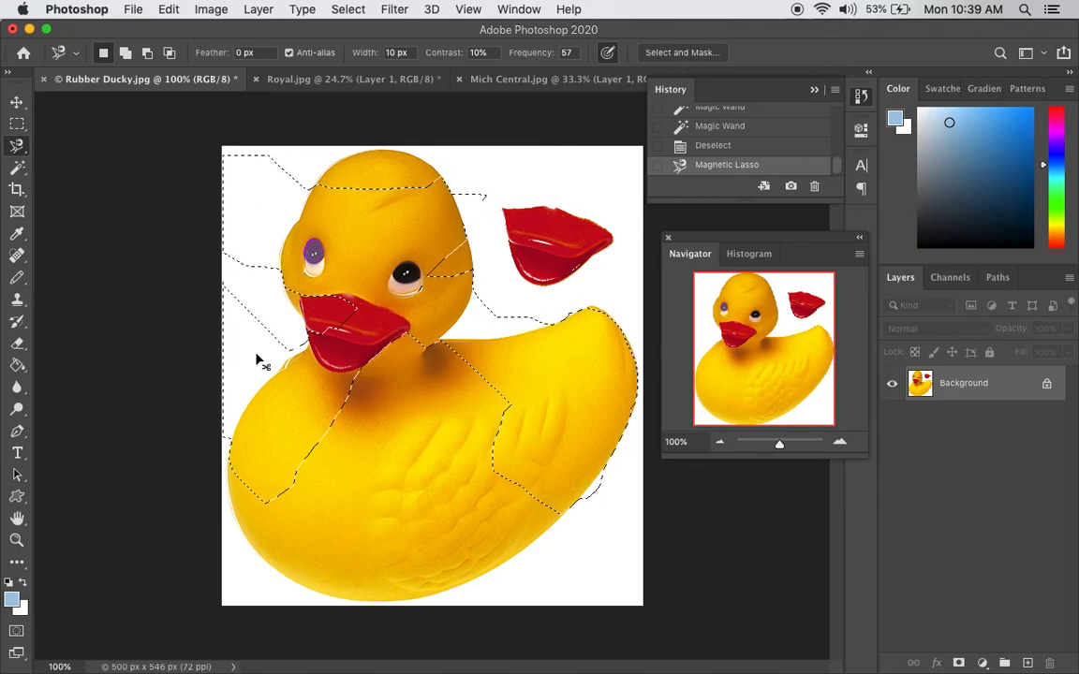
{"action": "key", "text": "super+d"}
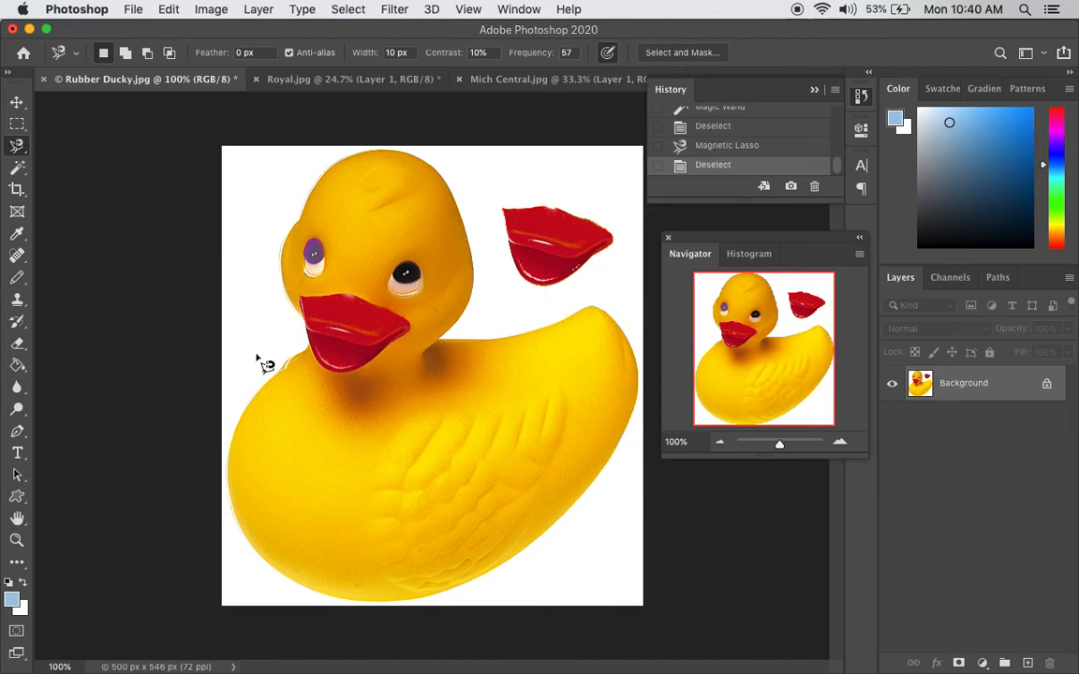
Trace another Magnetic Lasso selection from beside the beak, over the head and diagonally through the body, close it, and deselect.
{"action": "left_click", "coordinate": [303, 327]}
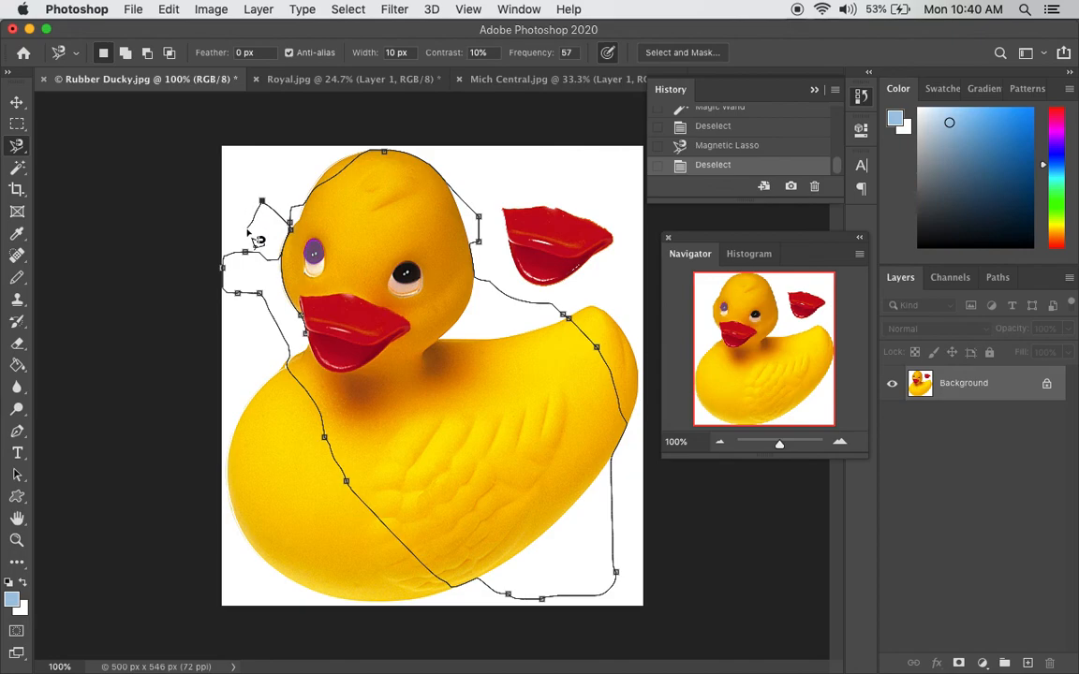
{"action": "left_click", "coordinate": [255, 238]}
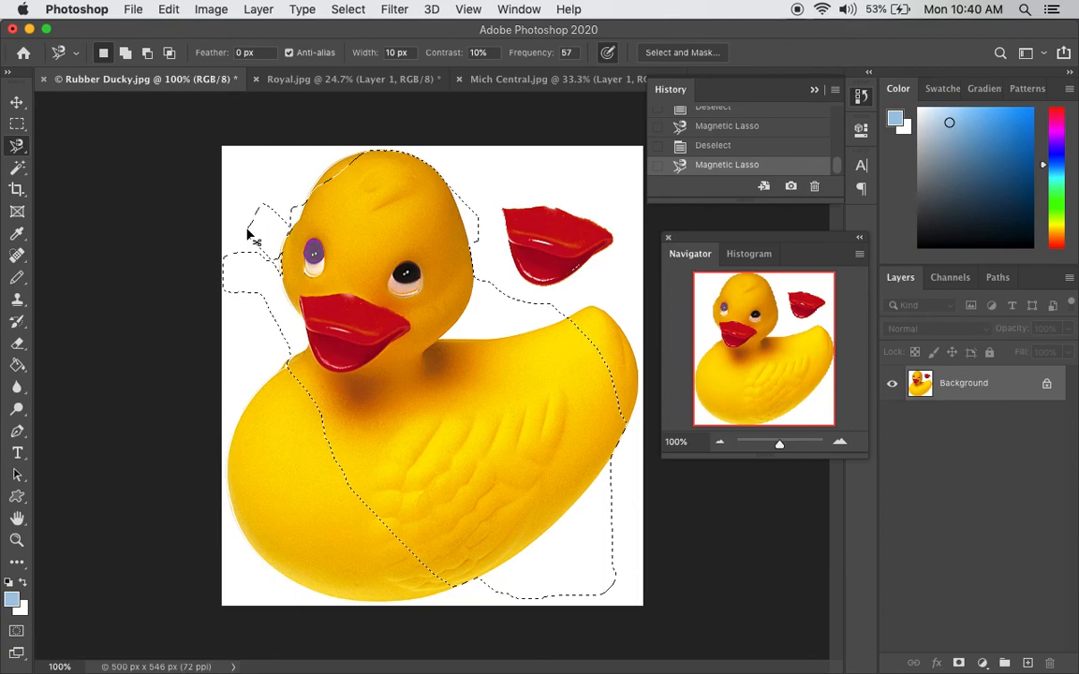
{"action": "key", "text": "super+d"}
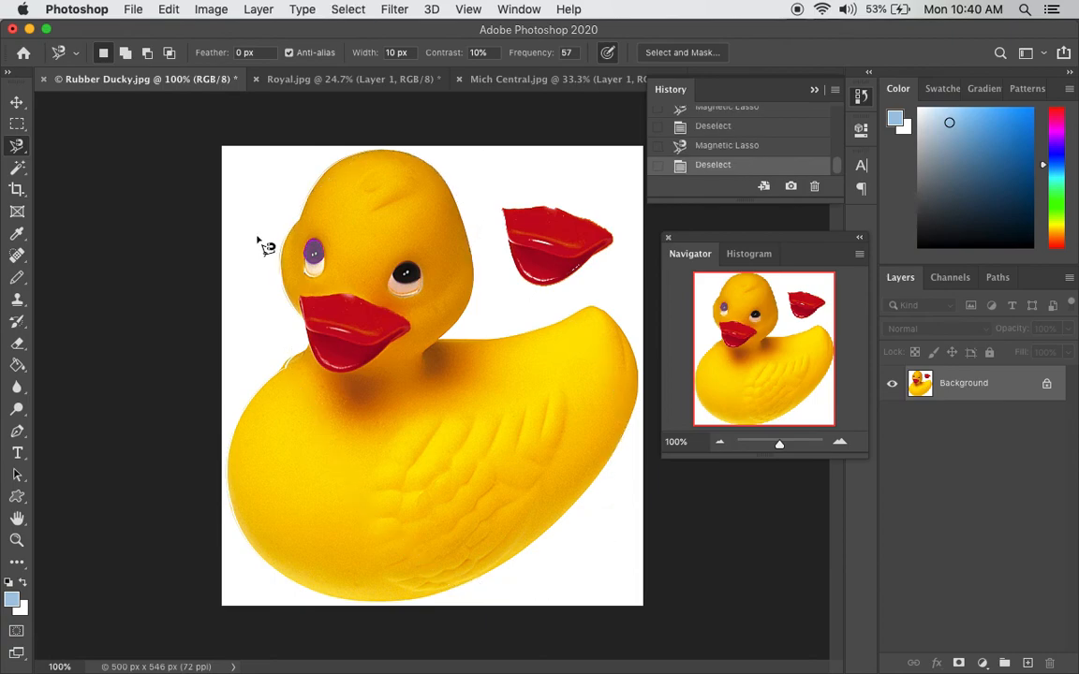